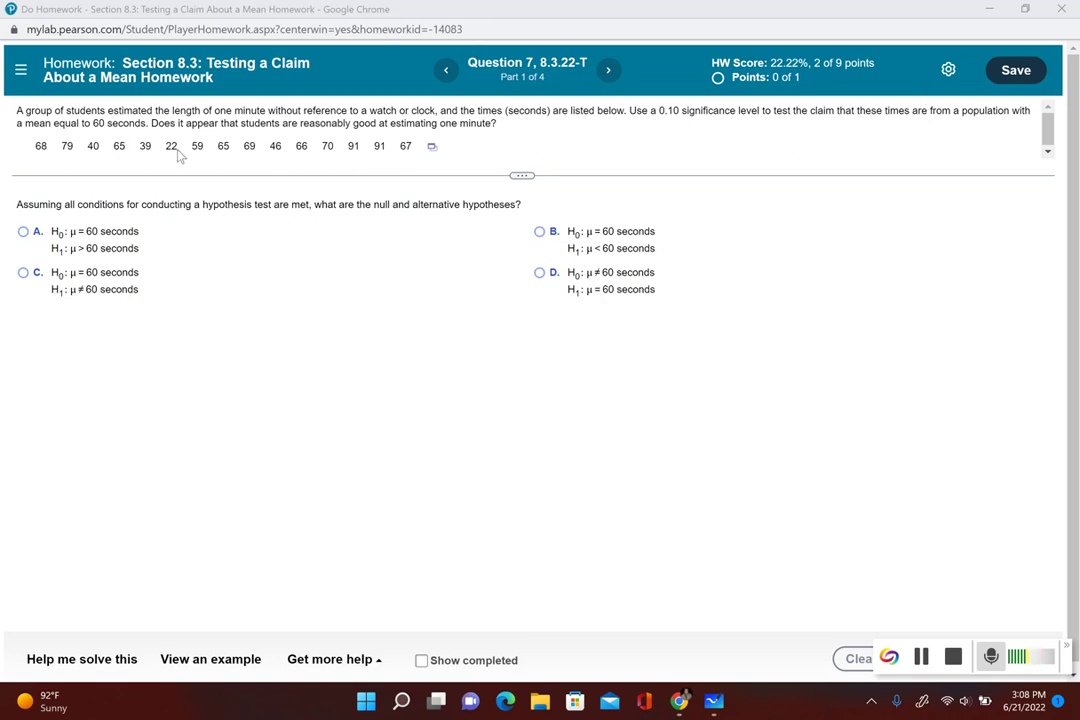
- Switch to Microsoft Whiteboard and handwrite "1) μ = 60" with "2) μ ≠ 60" beneath it in black
left_click(714, 708)
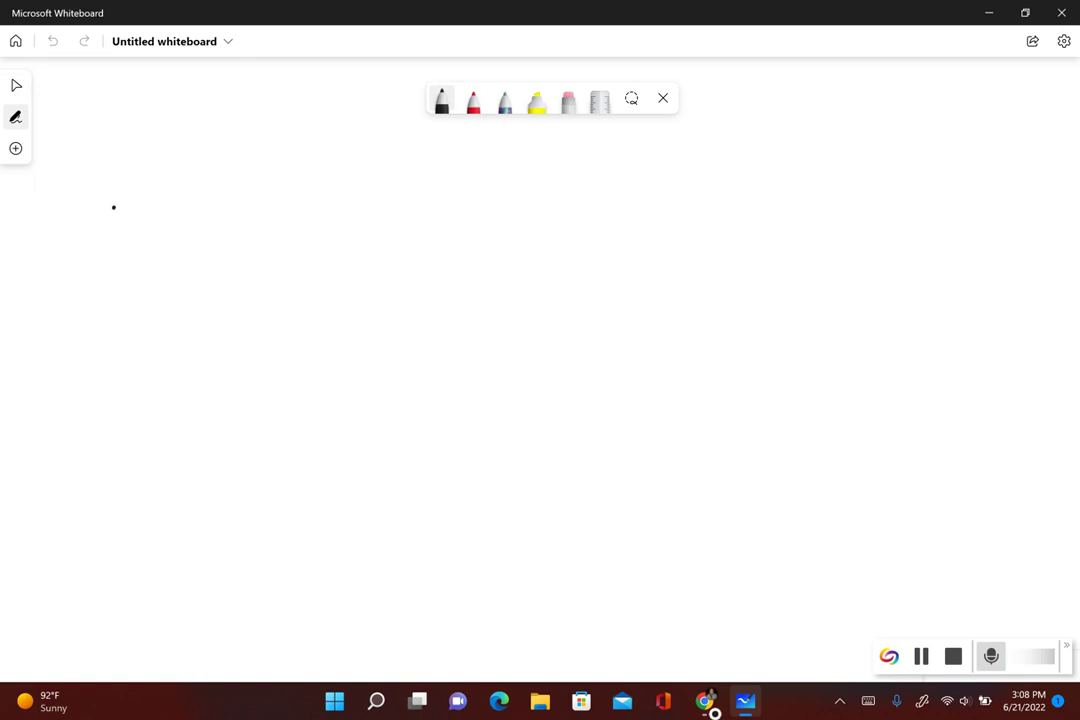
left_click_drag(113, 206, 114, 228)
left_click_drag(127, 203, 131, 231)
left_click_drag(197, 214, 246, 221)
left_click_drag(234, 229, 291, 215)
mouse_move(130, 282)
left_mouse_down()
mouse_move(163, 300)
mouse_move(232, 284)
left_mouse_up()
left_click_drag(245, 284, 257, 290)
mouse_move(255, 276)
left_mouse_down()
mouse_move(248, 298)
mouse_move(281, 287)
left_mouse_up()
left_click_drag(301, 278, 299, 280)
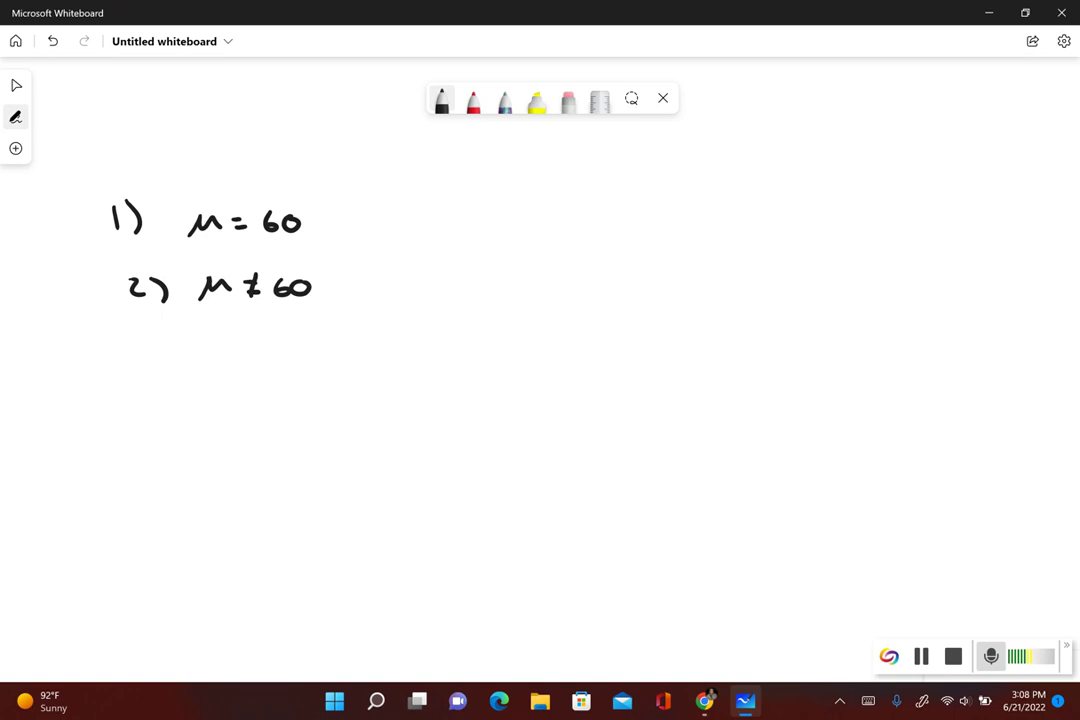
- Handwrite "3) H₀: μ = 60" in black below the first two lines
left_click_drag(143, 349, 146, 368)
left_click_drag(170, 346, 172, 372)
left_click_drag(224, 346, 225, 368)
left_click_drag(225, 358, 236, 357)
mouse_move(236, 346)
left_mouse_down()
mouse_move(237, 368)
mouse_move(255, 361)
left_mouse_up()
left_click(283, 354)
left_click(283, 366)
mouse_move(324, 368)
left_mouse_down()
mouse_move(341, 352)
mouse_move(352, 366)
left_mouse_up()
left_click_drag(368, 354, 377, 354)
left_click_drag(368, 362, 401, 360)
left_click_drag(424, 346, 423, 347)
- Write "H₁: μ ≠ 60" in black under the null hypothesis, and group lines 1 and 2 with a red brace
mouse_move(233, 398)
left_mouse_down()
mouse_move(234, 416)
mouse_move(252, 409)
left_mouse_up()
mouse_move(252, 398)
left_mouse_down()
mouse_move(253, 416)
mouse_move(266, 418)
left_mouse_up()
left_click(290, 402)
left_click(290, 415)
left_click(473, 100)
left_click_drag(379, 196, 366, 300)
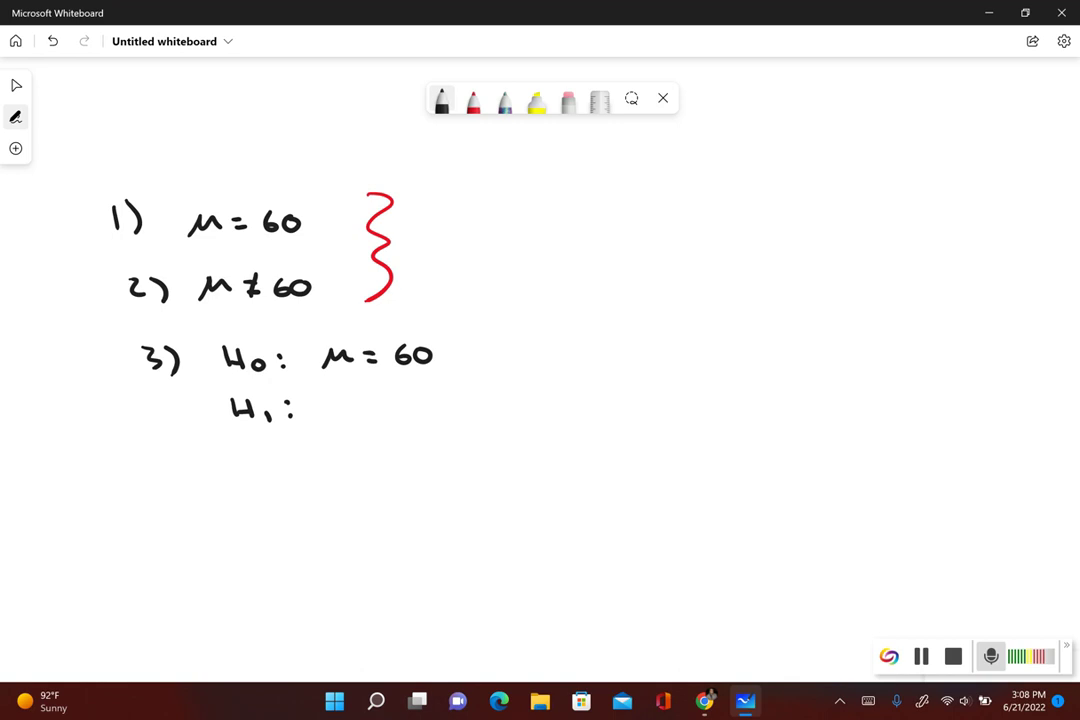
mouse_move(339, 401)
left_mouse_down()
mouse_move(328, 420)
mouse_move(401, 412)
left_mouse_up()
mouse_move(426, 402)
left_mouse_down()
mouse_move(424, 421)
mouse_move(427, 402)
left_mouse_up()
- Write "two tailed test" in black beside the alternative hypothesis
left_click_drag(536, 396, 536, 414)
left_click_drag(530, 404, 543, 404)
left_click_drag(545, 403, 580, 403)
left_click_drag(592, 404, 641, 402)
left_click_drag(657, 402, 668, 410)
mouse_move(680, 392)
left_mouse_down()
mouse_move(686, 410)
mouse_move(705, 408)
left_mouse_up()
left_click_drag(722, 404, 814, 410)
left_click_drag(826, 400, 842, 399)
left_click_drag(834, 390, 835, 411)
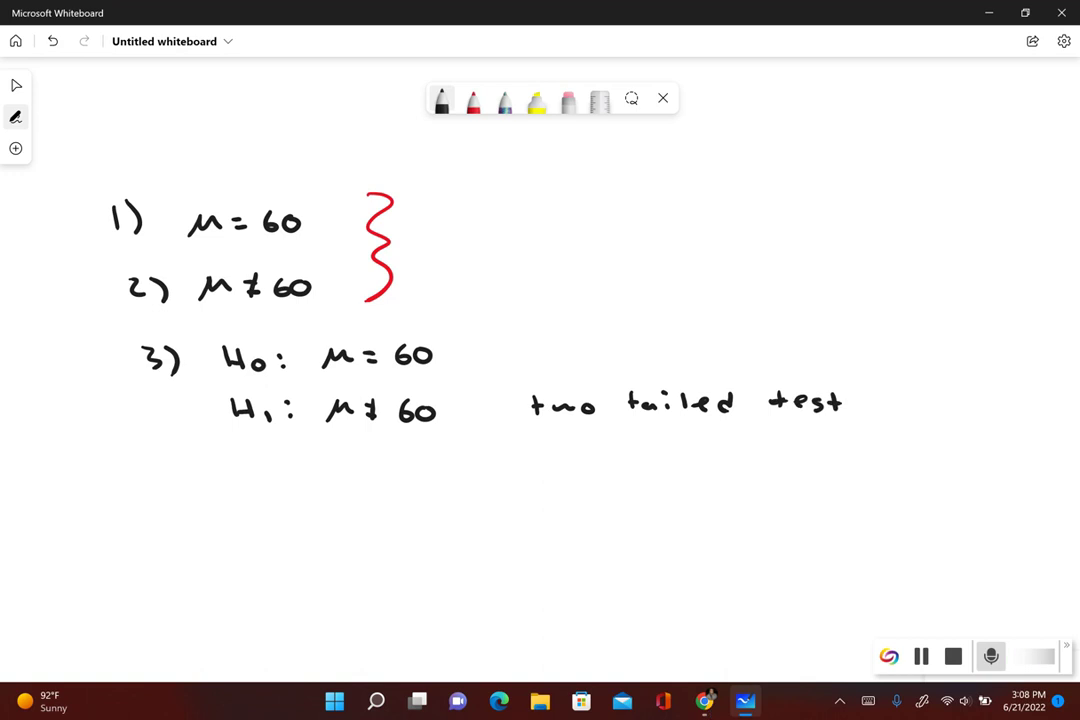
- Draw a black bell curve over a baseline below the hypotheses, then mark and shade both tails in red
left_click_drag(337, 588, 754, 571)
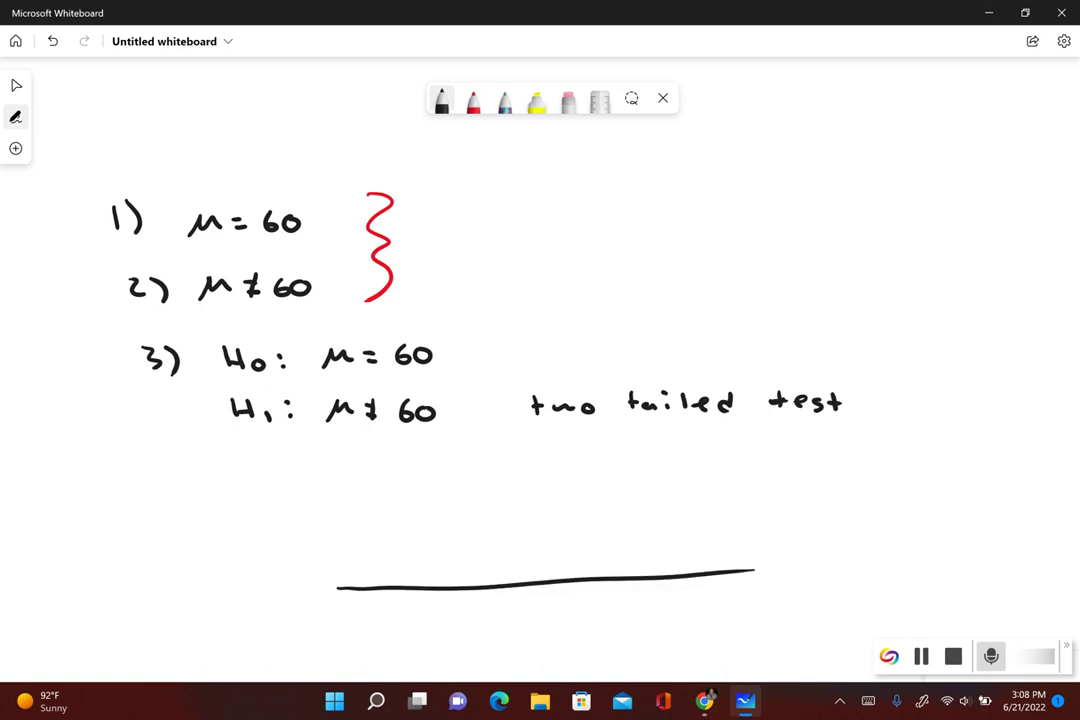
mouse_move(337, 573)
left_mouse_down()
mouse_move(405, 557)
mouse_move(480, 499)
mouse_move(617, 509)
mouse_move(700, 545)
mouse_move(747, 550)
left_mouse_up()
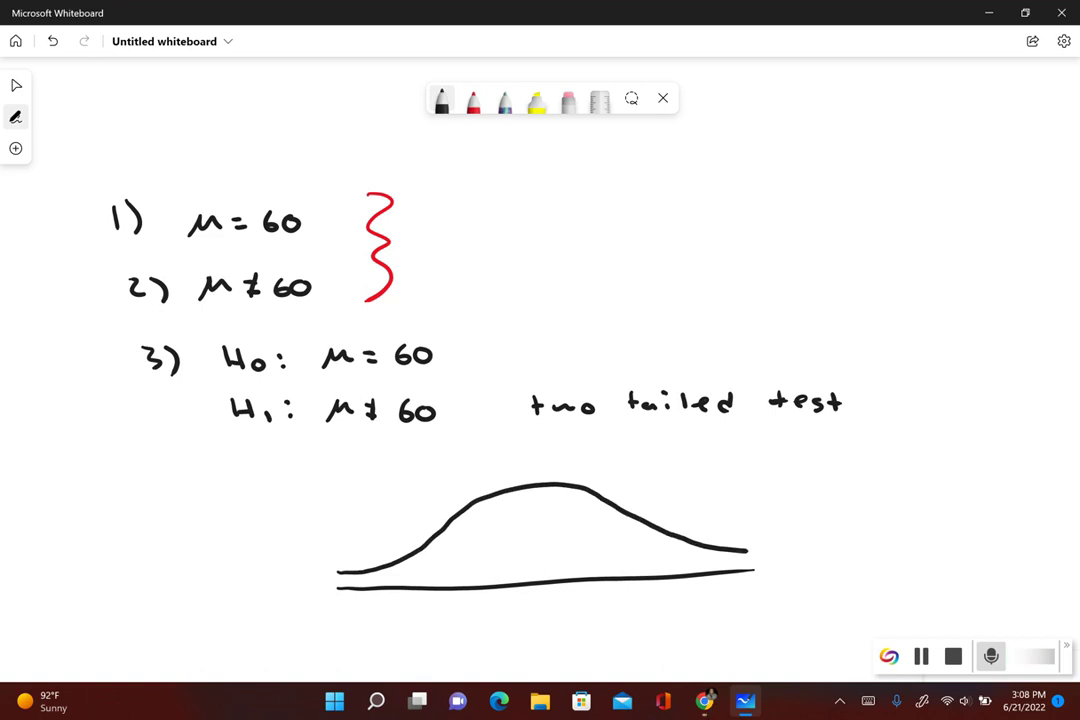
left_click(473, 100)
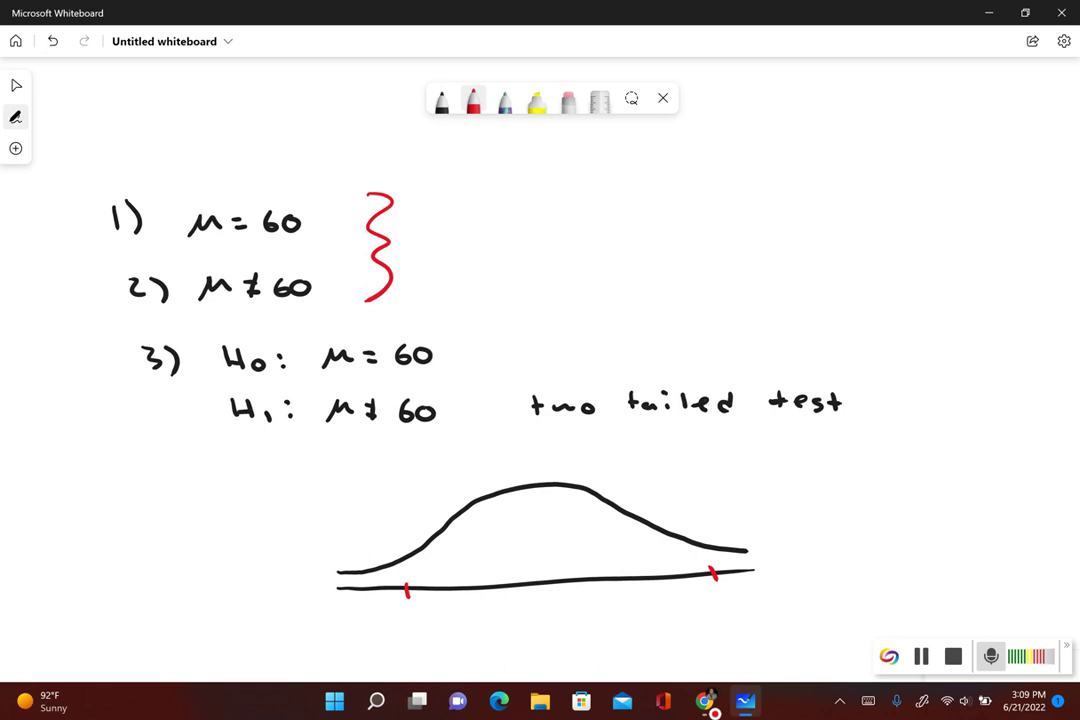
mouse_move(712, 578)
left_mouse_down()
mouse_move(732, 553)
mouse_move(790, 560)
left_mouse_up()
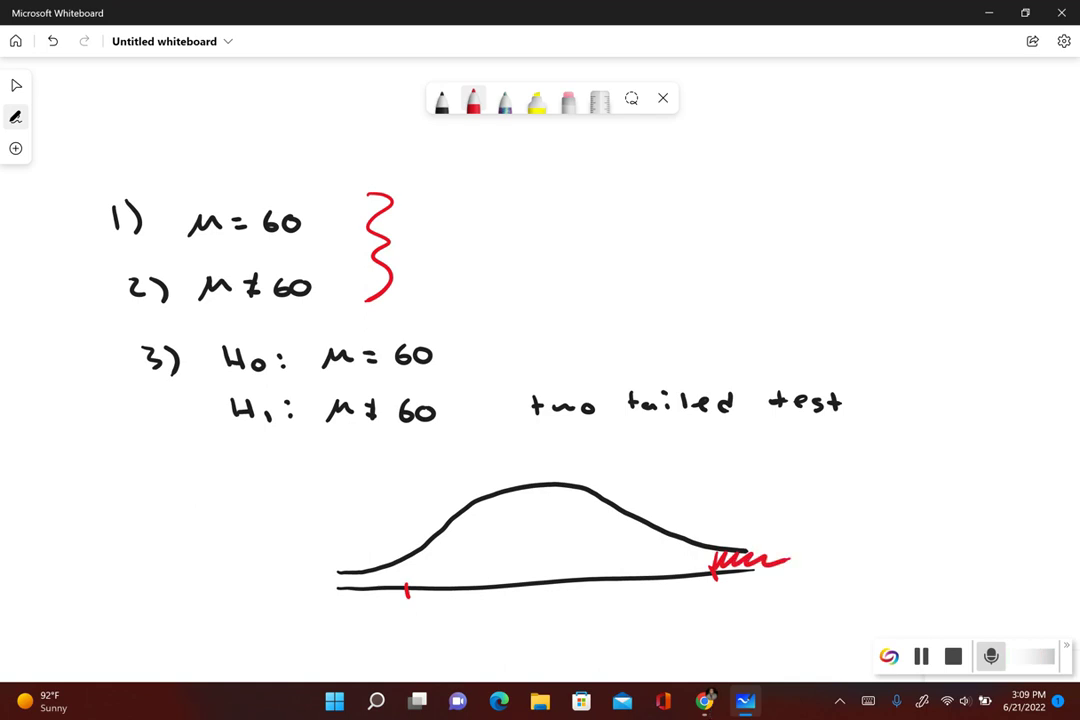
mouse_move(378, 586)
left_mouse_down()
mouse_move(406, 592)
mouse_move(324, 585)
left_mouse_up()
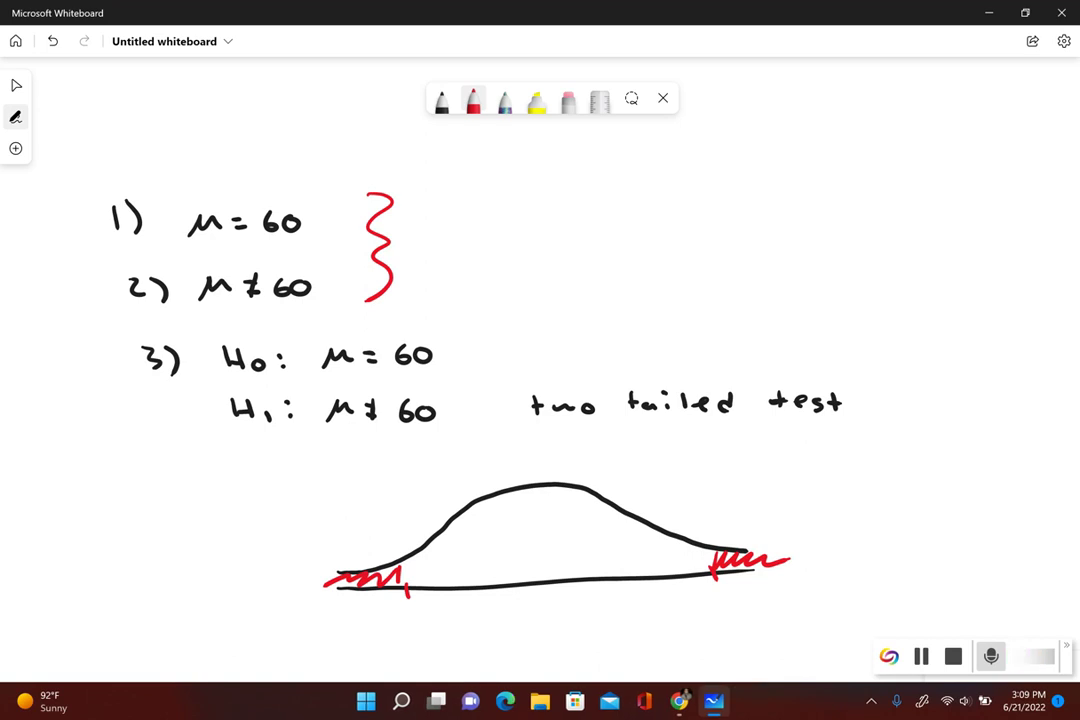
- Open the homework question's data set in StatCrunch and arrange it side by side with the homework window
mouse_move(679, 700)
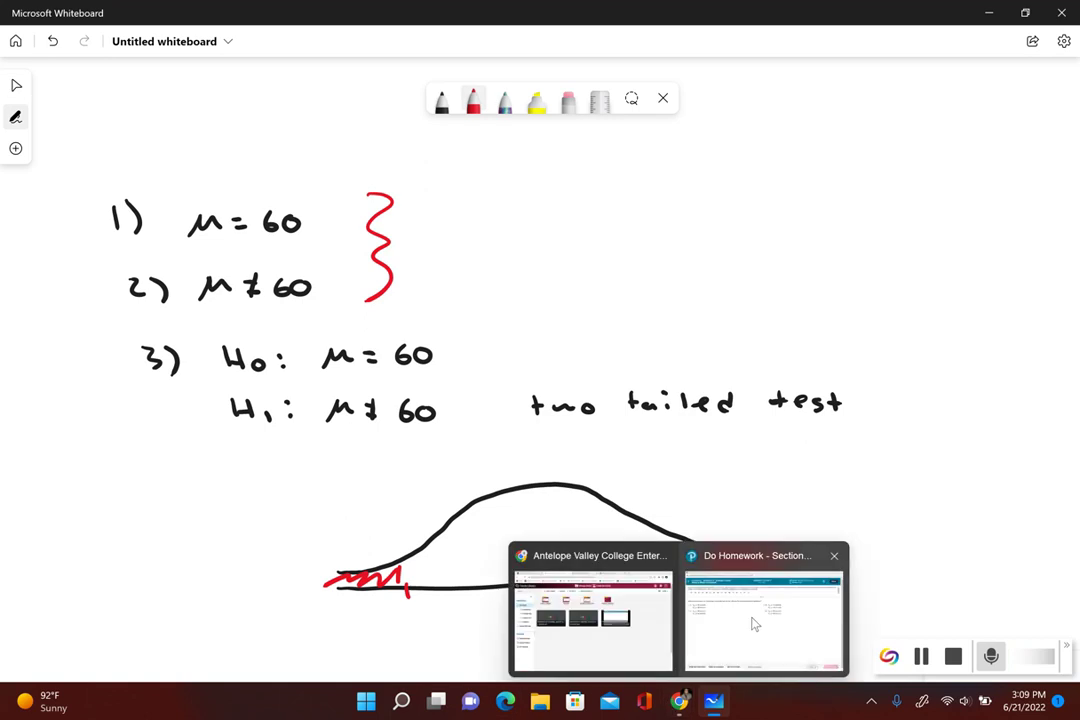
left_click(755, 624)
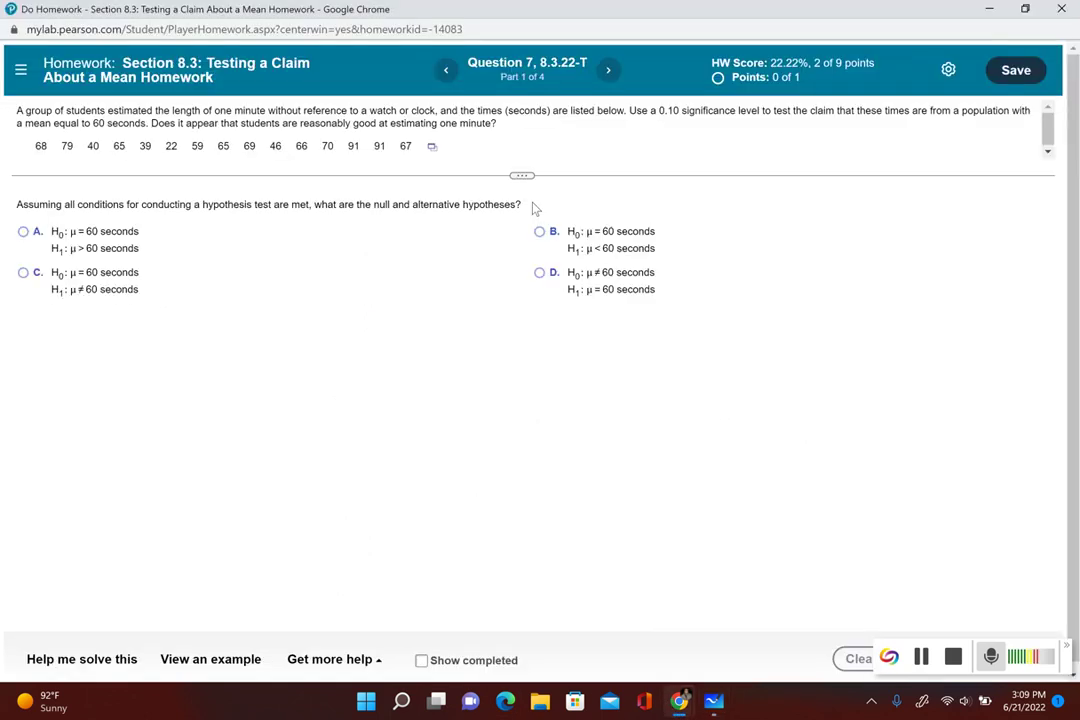
left_click(432, 148)
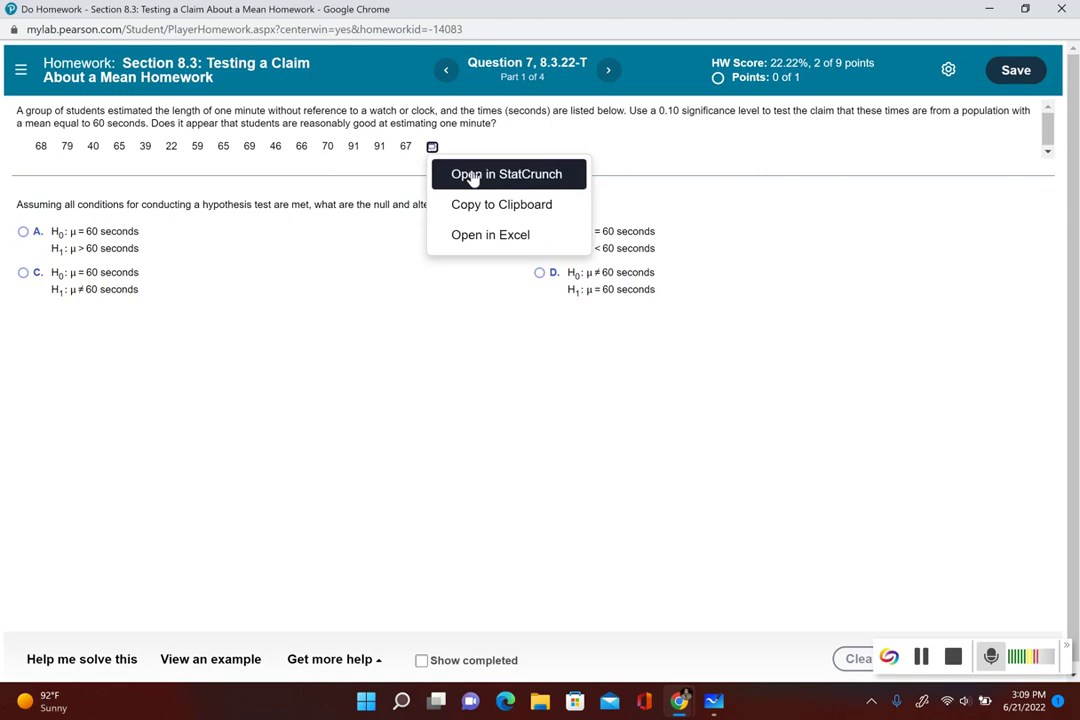
left_click(472, 175)
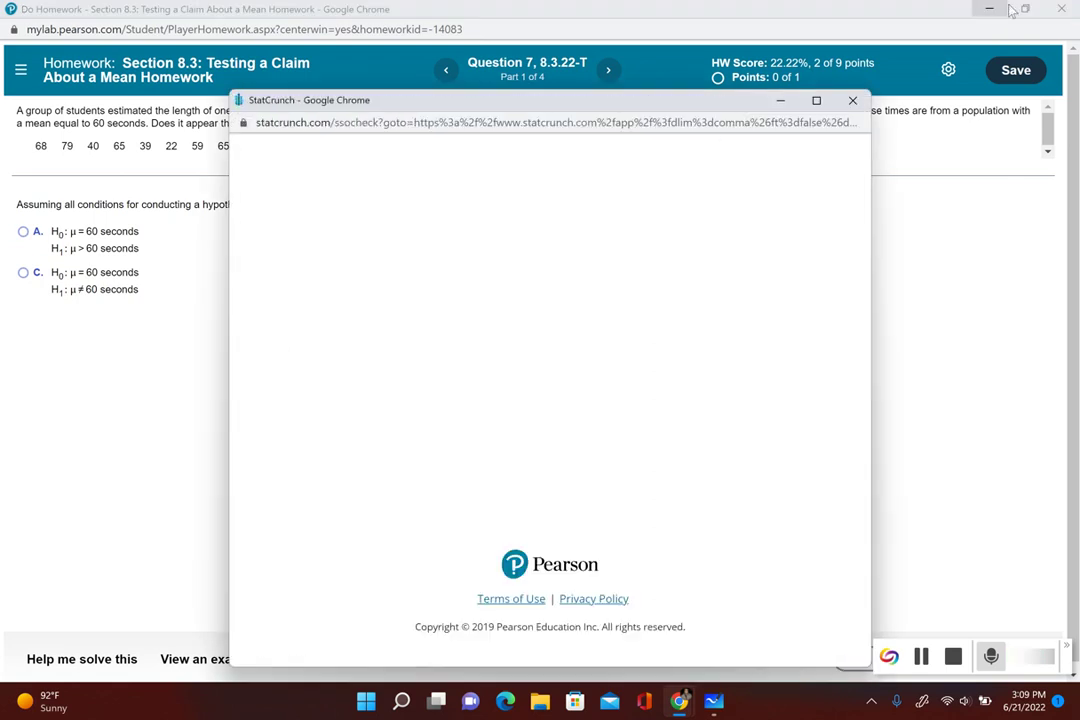
mouse_move(1025, 8)
left_click(936, 57)
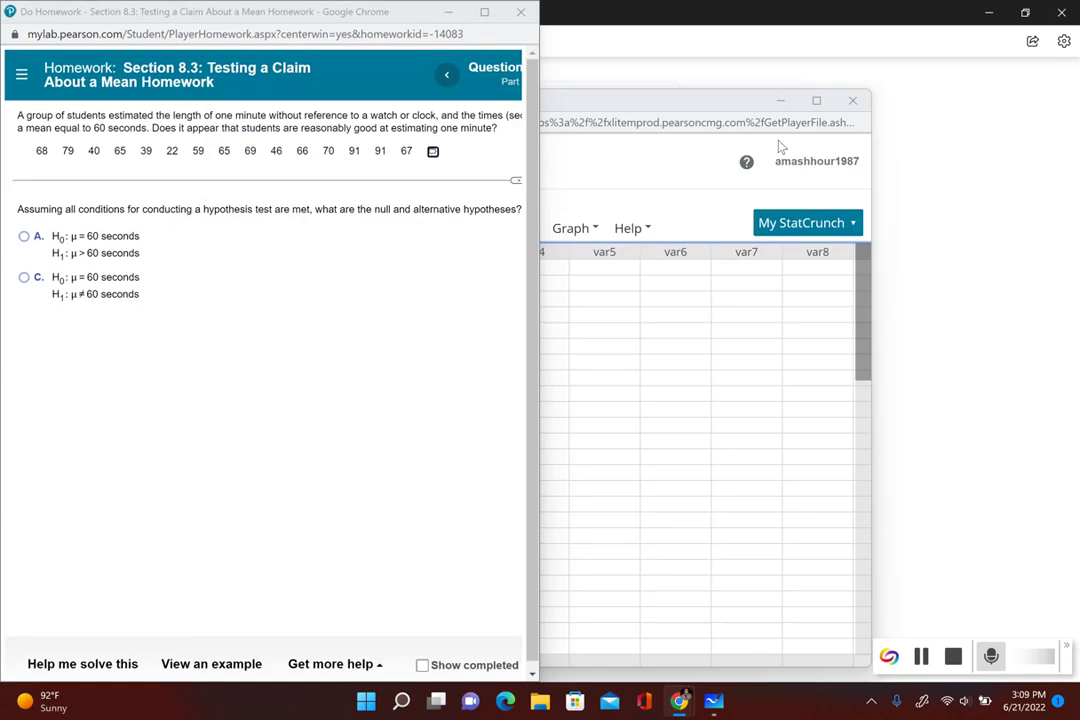
left_click(660, 230)
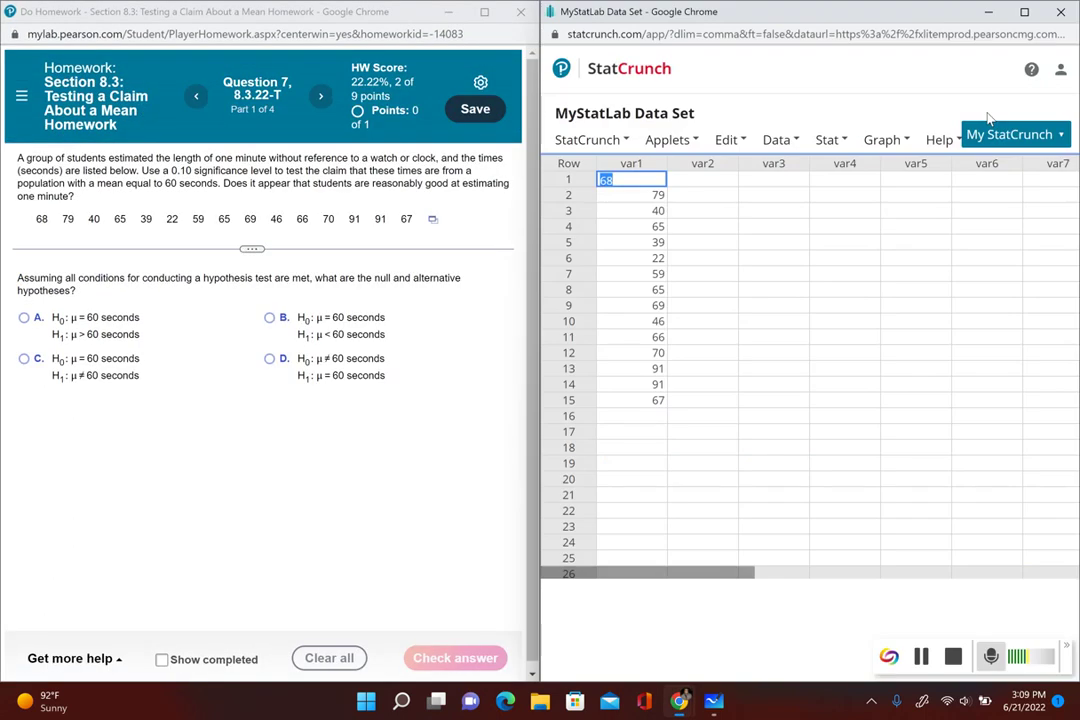
- Set up a one-sample T test with data on column var1, using a null hypothesis mean of 60
left_click(830, 141)
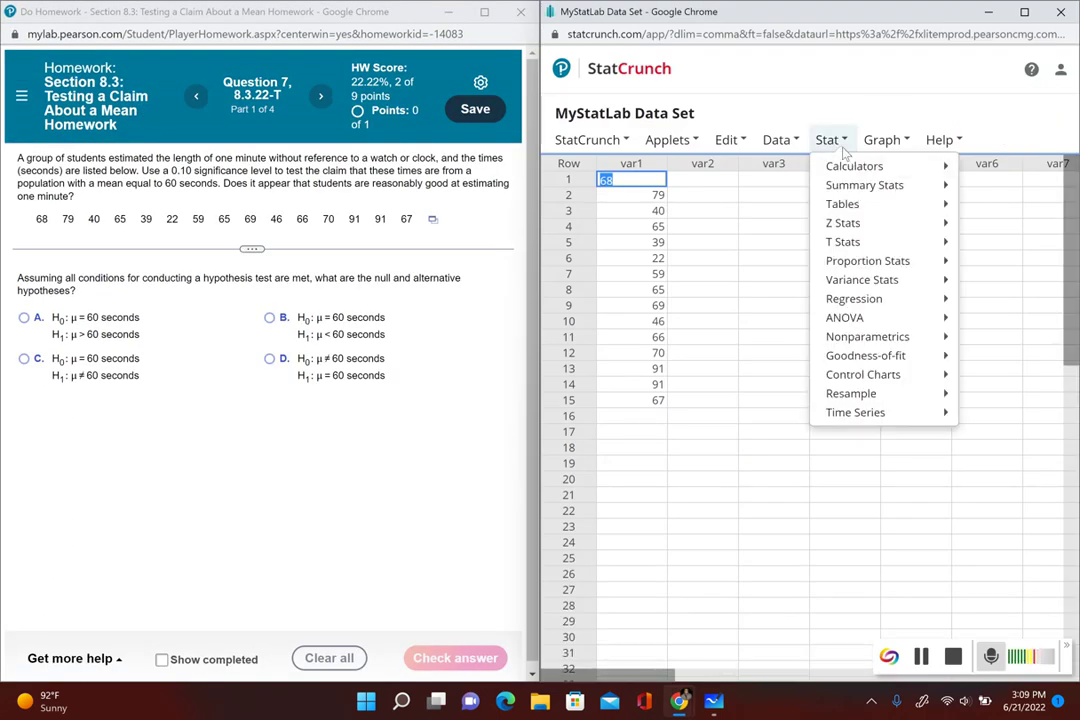
mouse_move(847, 243)
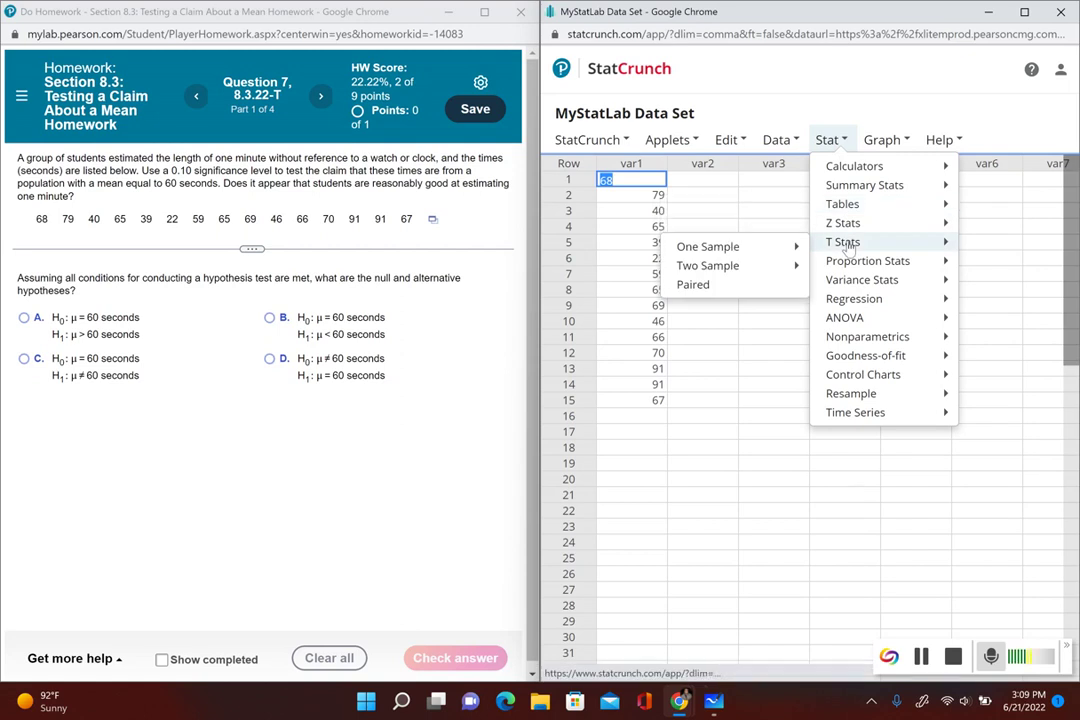
mouse_move(770, 253)
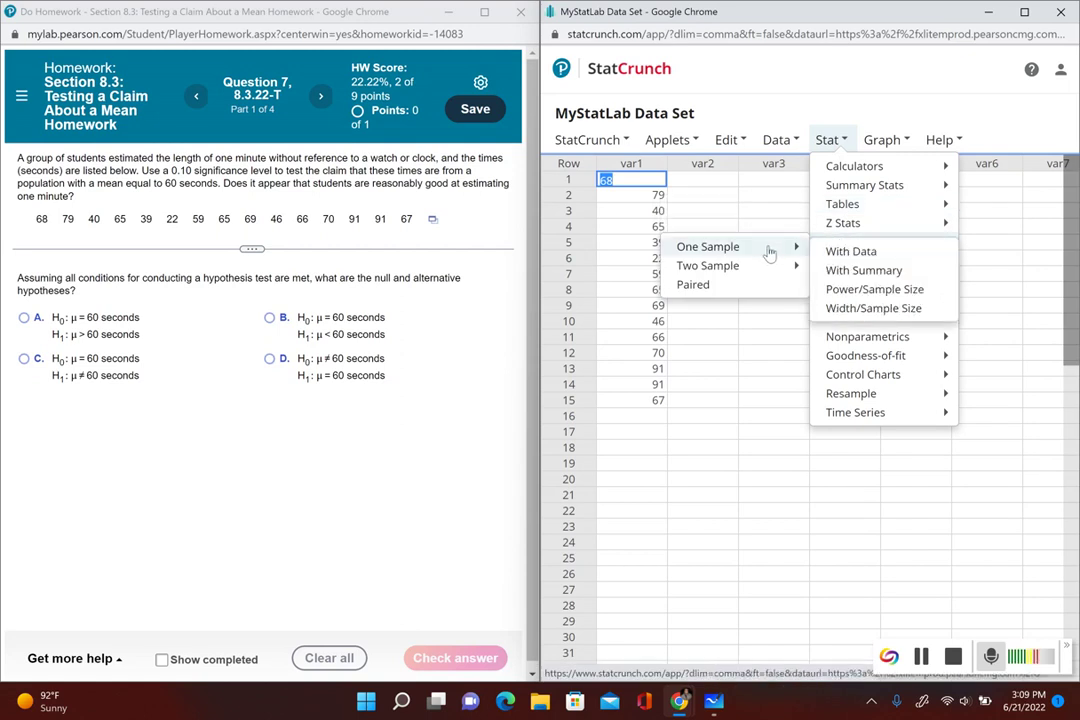
left_click(858, 253)
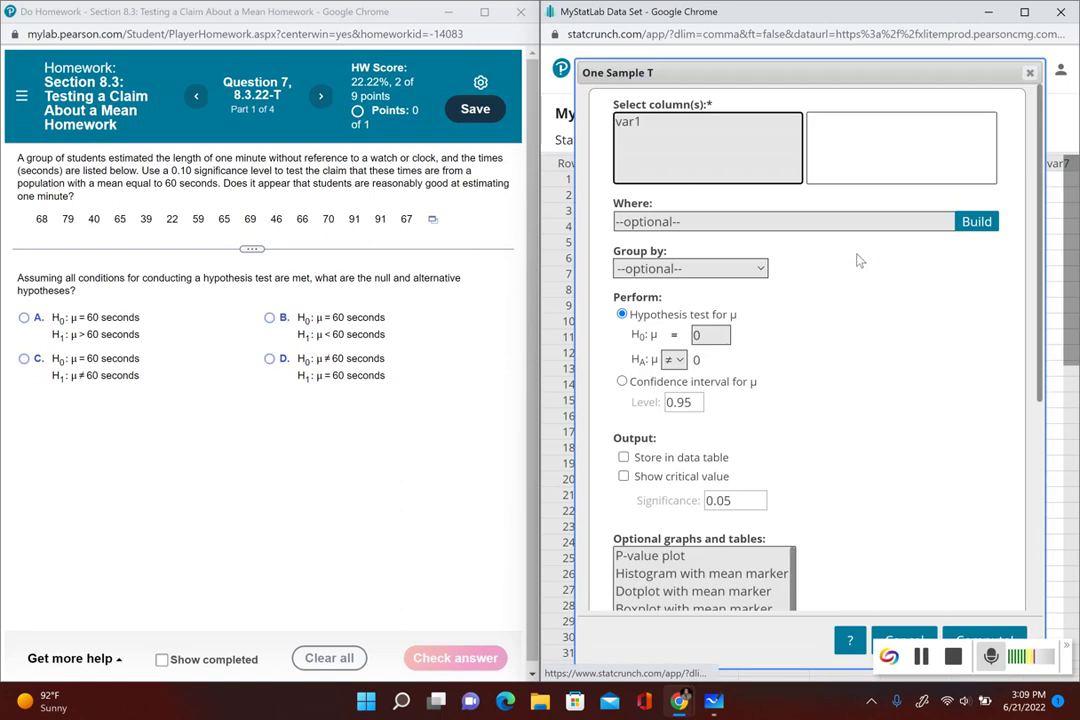
left_click(636, 124)
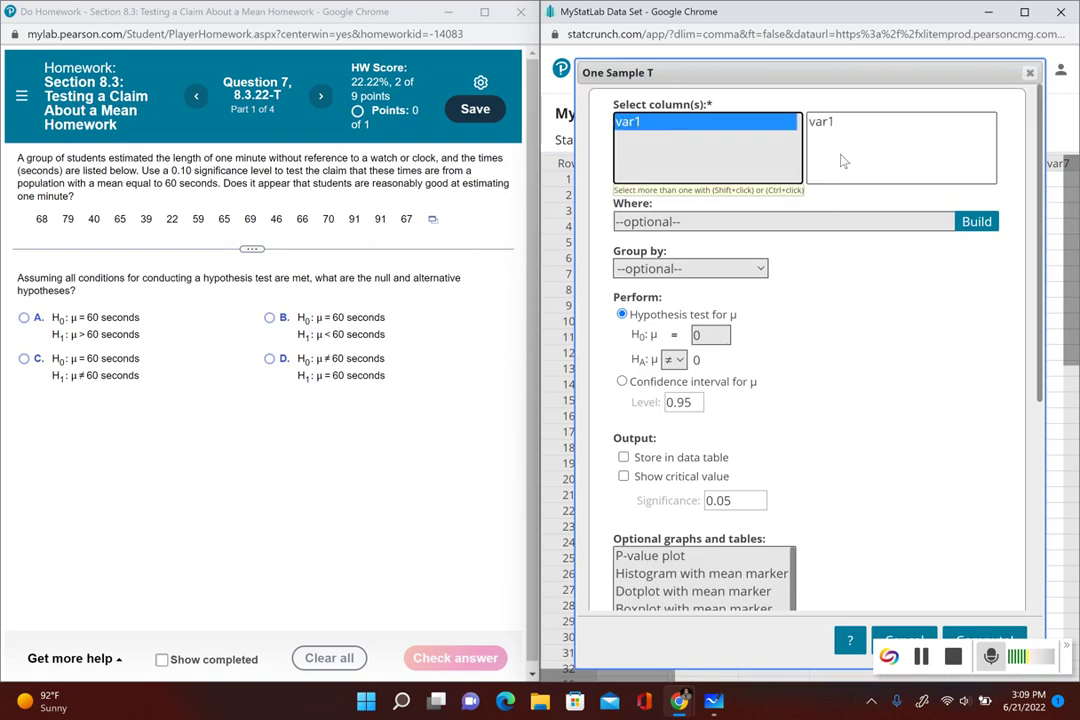
left_click(705, 338)
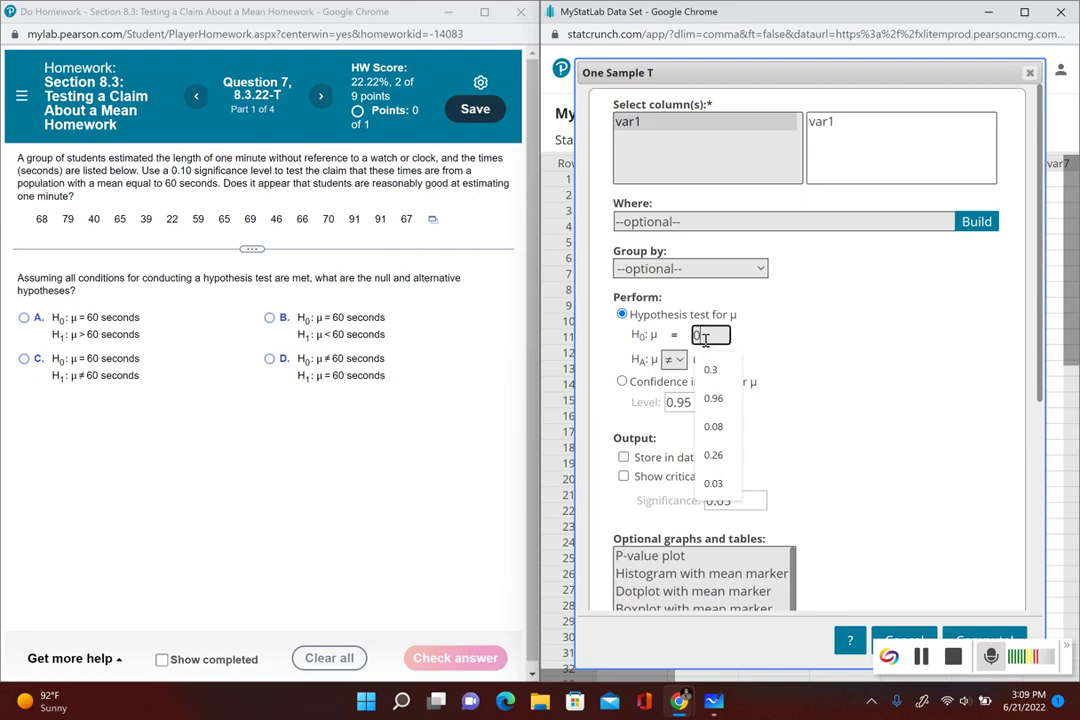
key("BackSpace")
type("60")
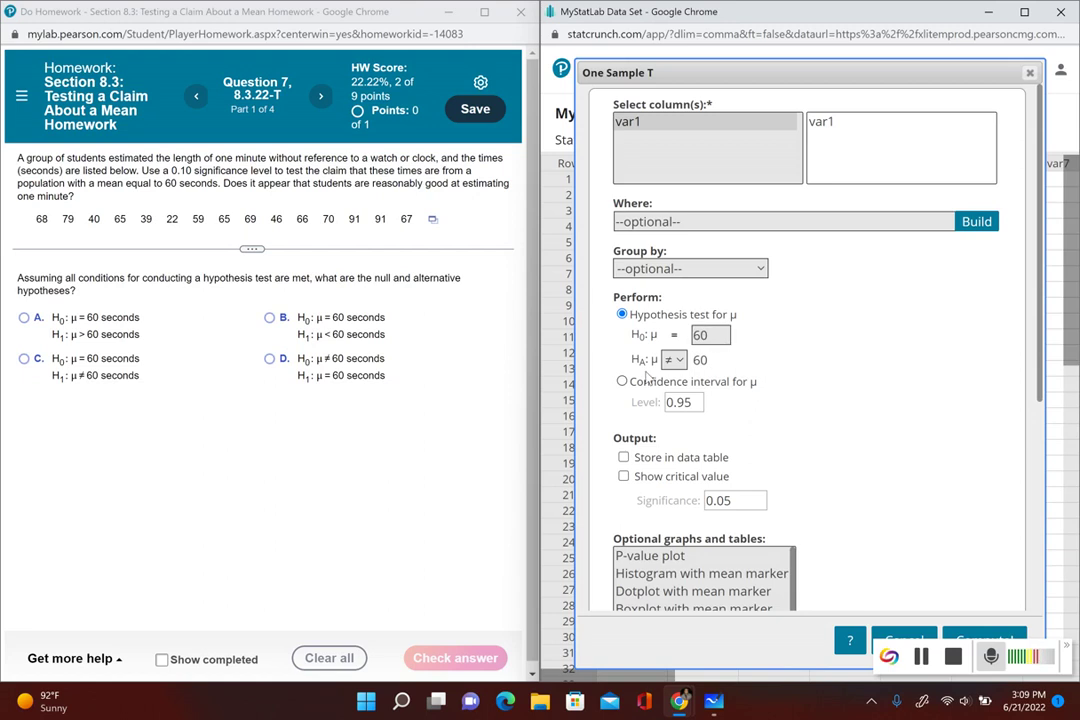
- Enable the critical value output at a significance of 0.10 and compute the T test
left_click(624, 477)
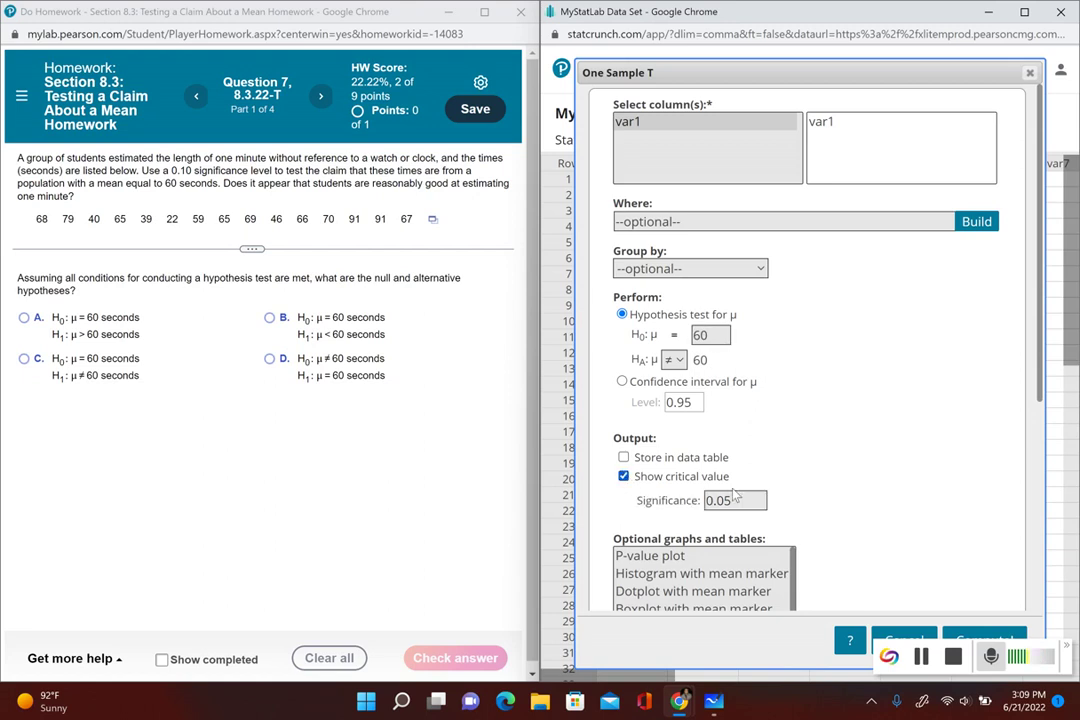
left_click(749, 503)
key("BackSpace")
key("BackSpace")
type("10")
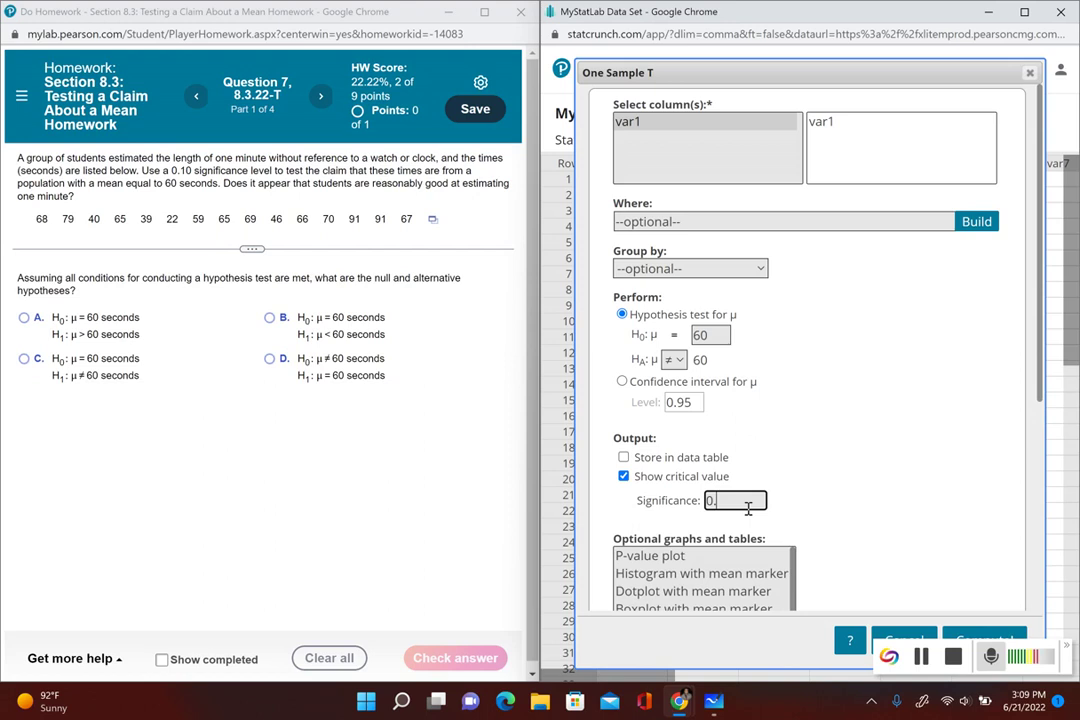
scroll(981, 428, "down", 2)
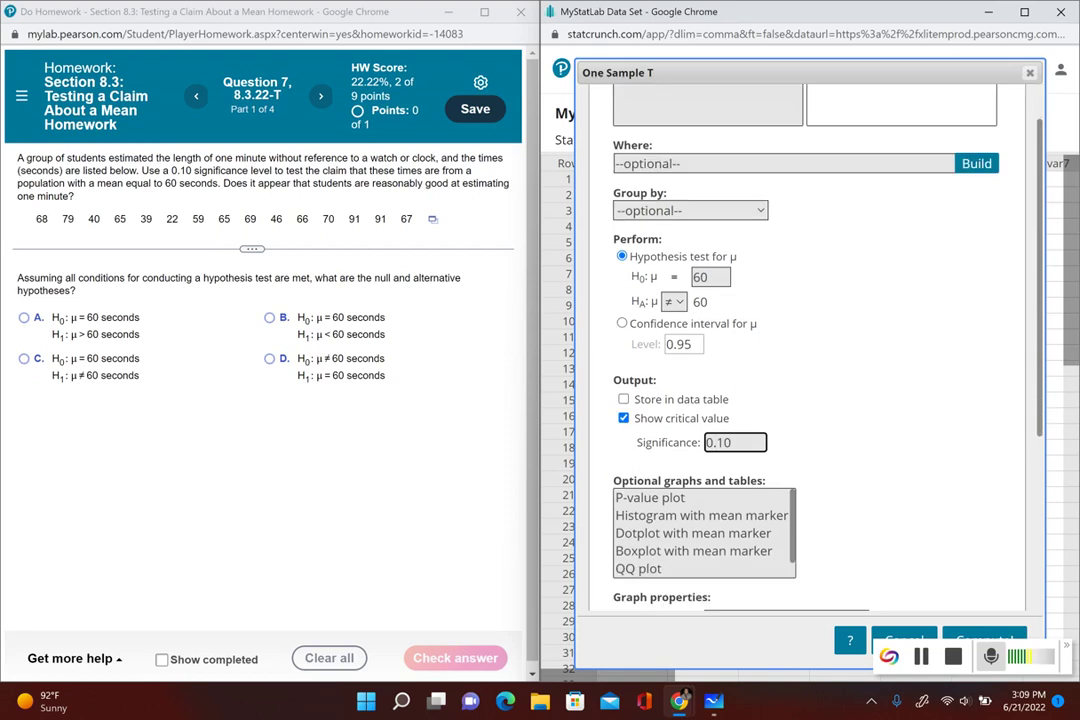
left_click(984, 641)
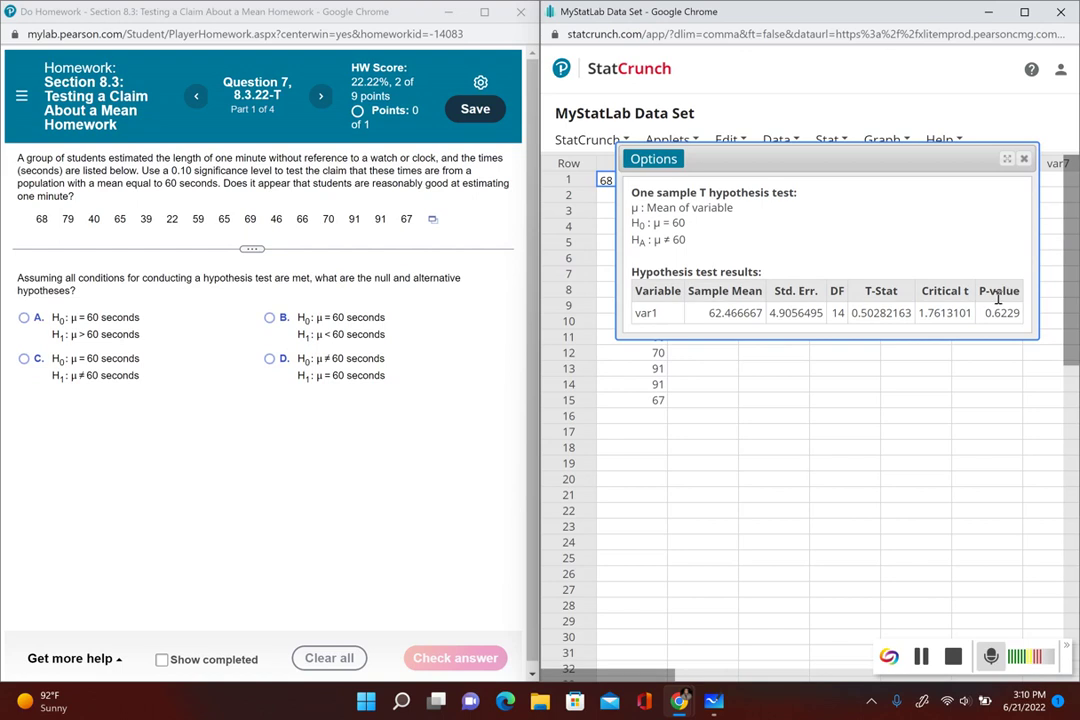
- Highlight the critical t in the results and label the whiteboard curve's right tail "t = 1.76" in red
double_click(946, 318)
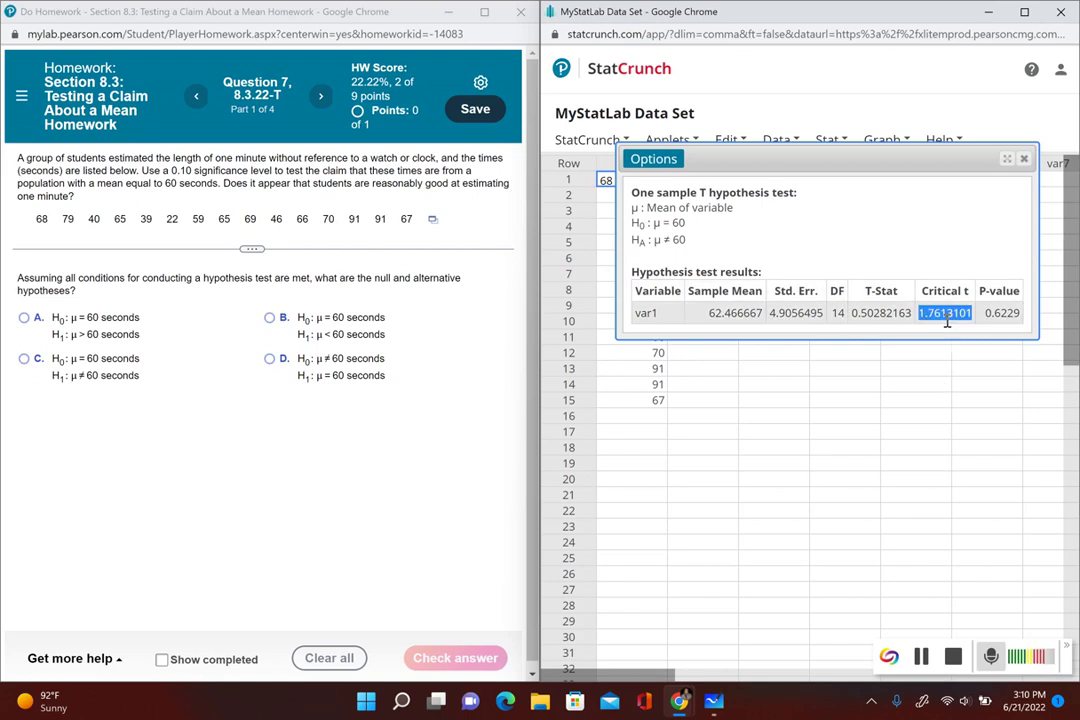
mouse_move(712, 706)
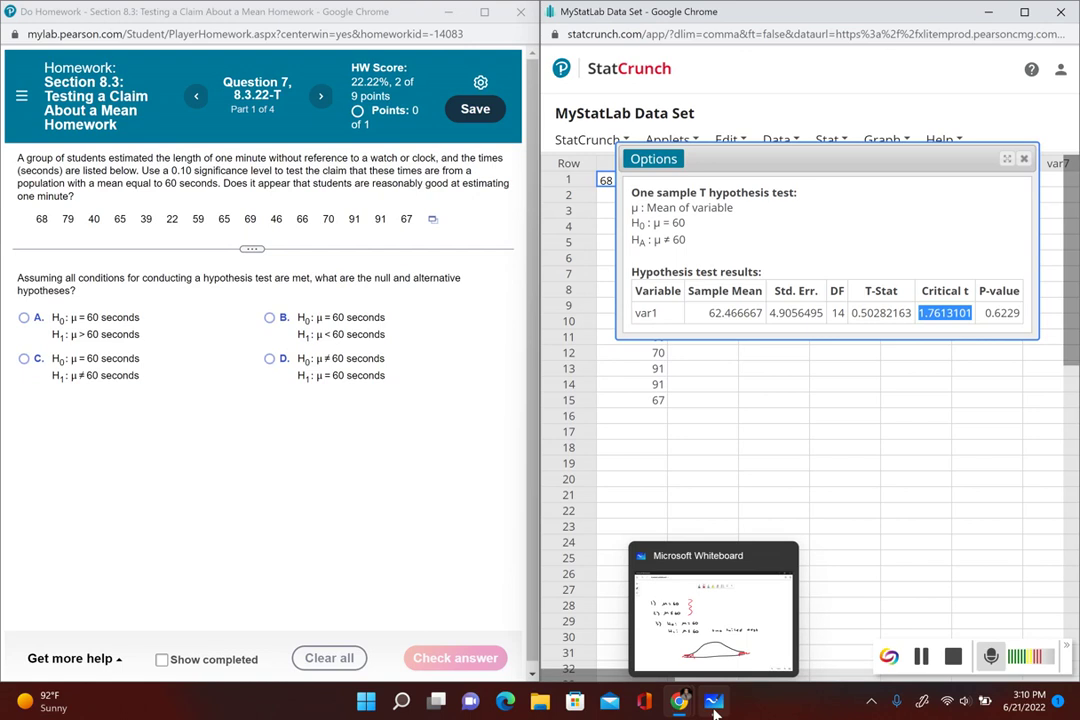
left_click(714, 703)
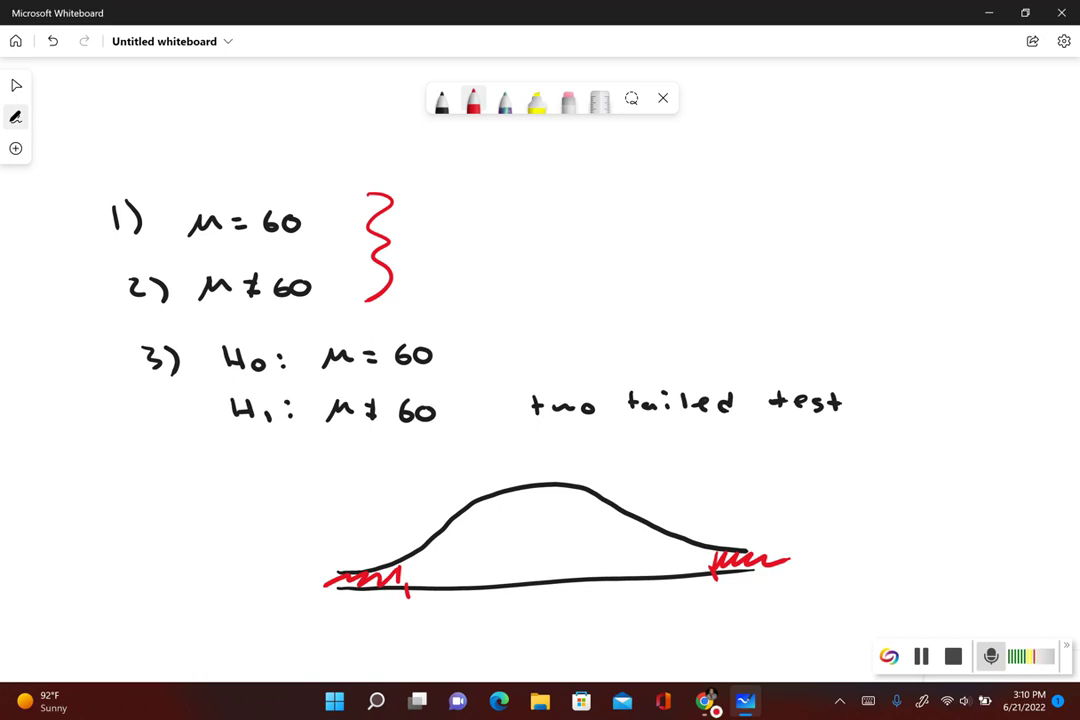
left_click_drag(700, 598, 703, 618)
left_click_drag(694, 606, 720, 606)
left_click_drag(712, 612, 752, 617)
left_click(738, 616)
left_click_drag(776, 598, 772, 609)
- Label the curve's left tail boundary "t = -1.76" in red
left_click_drag(399, 620, 401, 640)
left_click_drag(395, 630, 406, 630)
left_click_drag(410, 629, 440, 631)
mouse_move(450, 623)
left_mouse_down()
mouse_move(452, 642)
mouse_move(492, 634)
left_mouse_up()
left_click(462, 641)
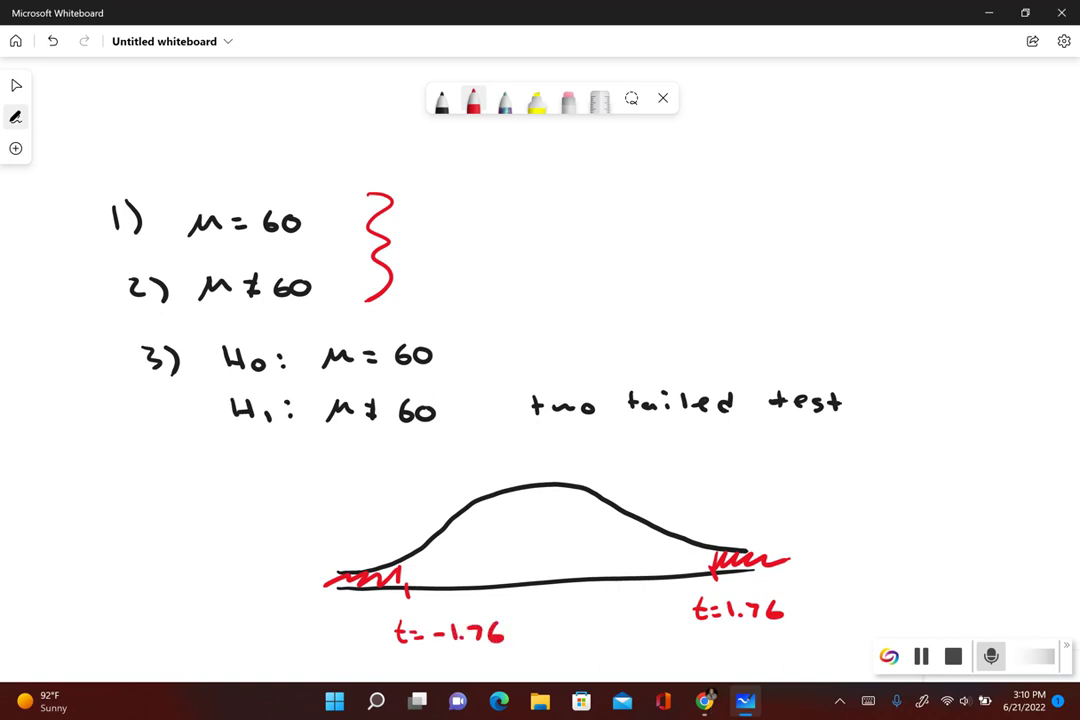
- Return to the StatCrunch results in Chrome and highlight the T-Stat value to examine it
left_click(441, 100)
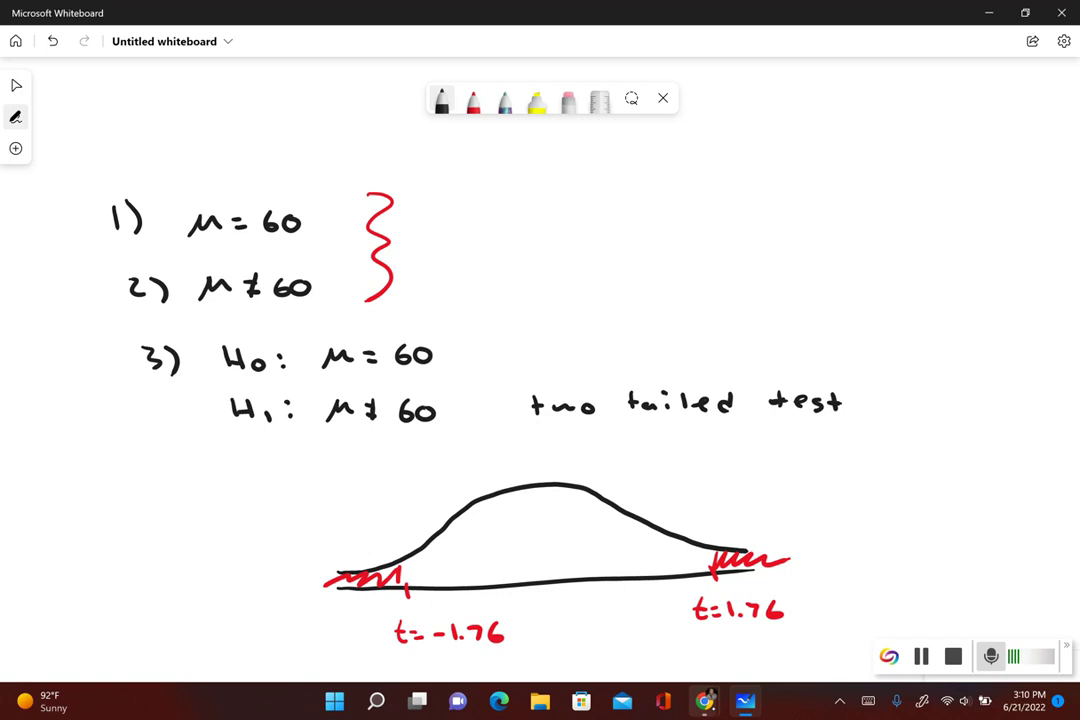
left_click(705, 700)
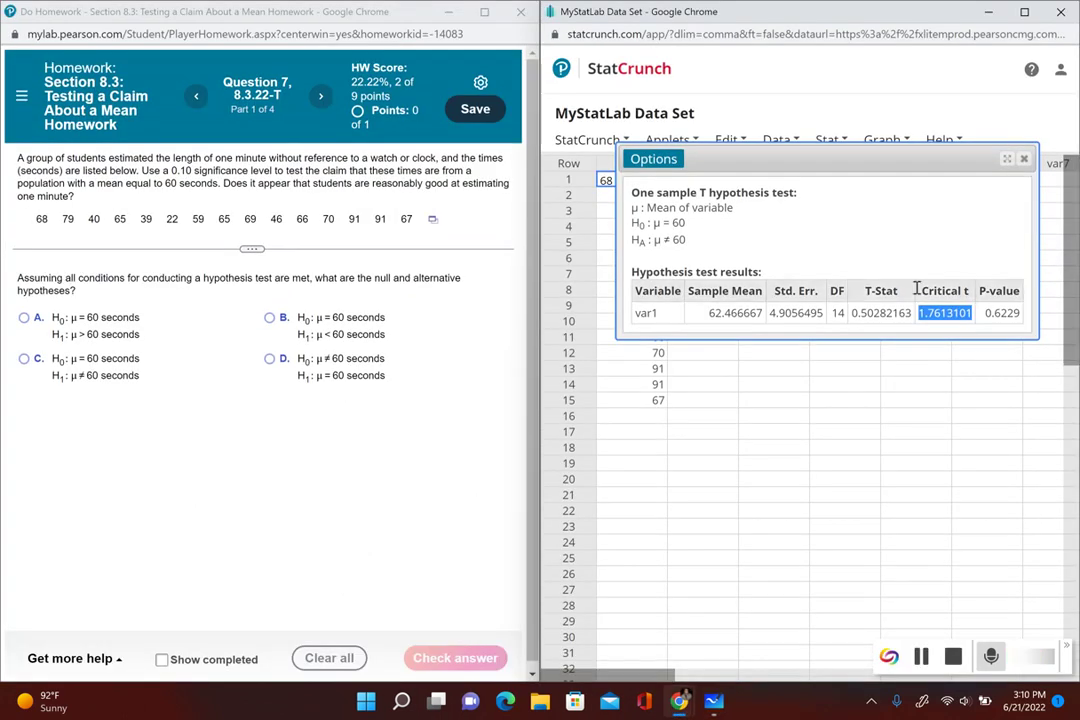
double_click(897, 313)
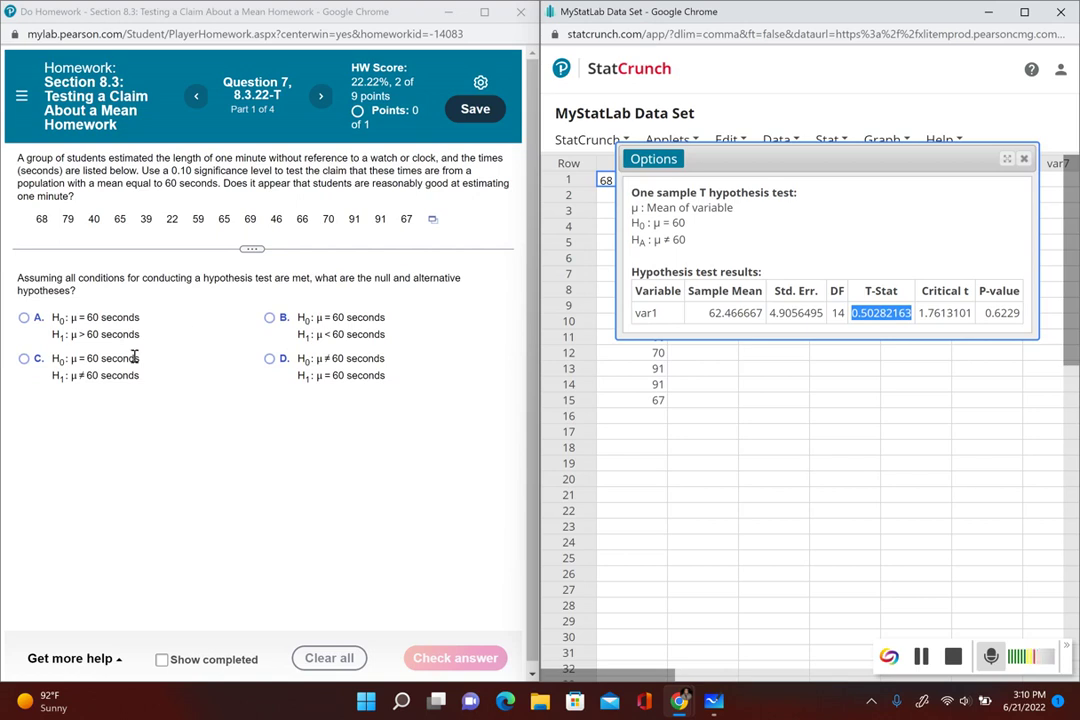
- Answer the hypotheses question with option C (H₀: μ = 60 seconds, H₁: μ ≠ 60 seconds) and submit it
left_click(24, 358)
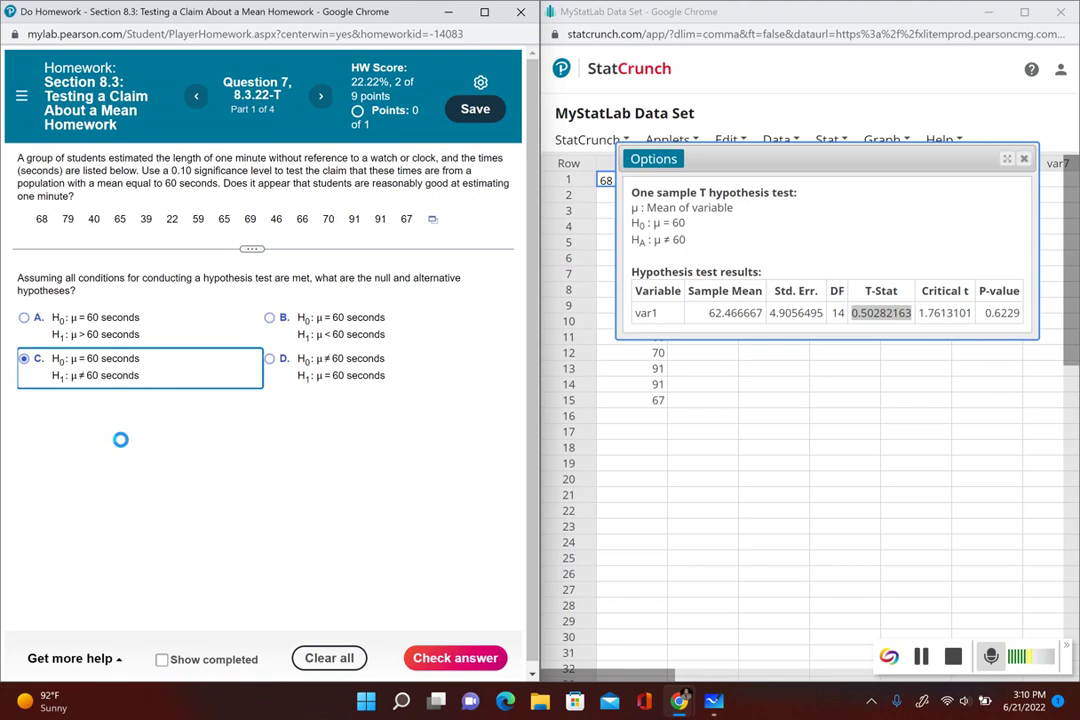
key("Return")
left_click(260, 397)
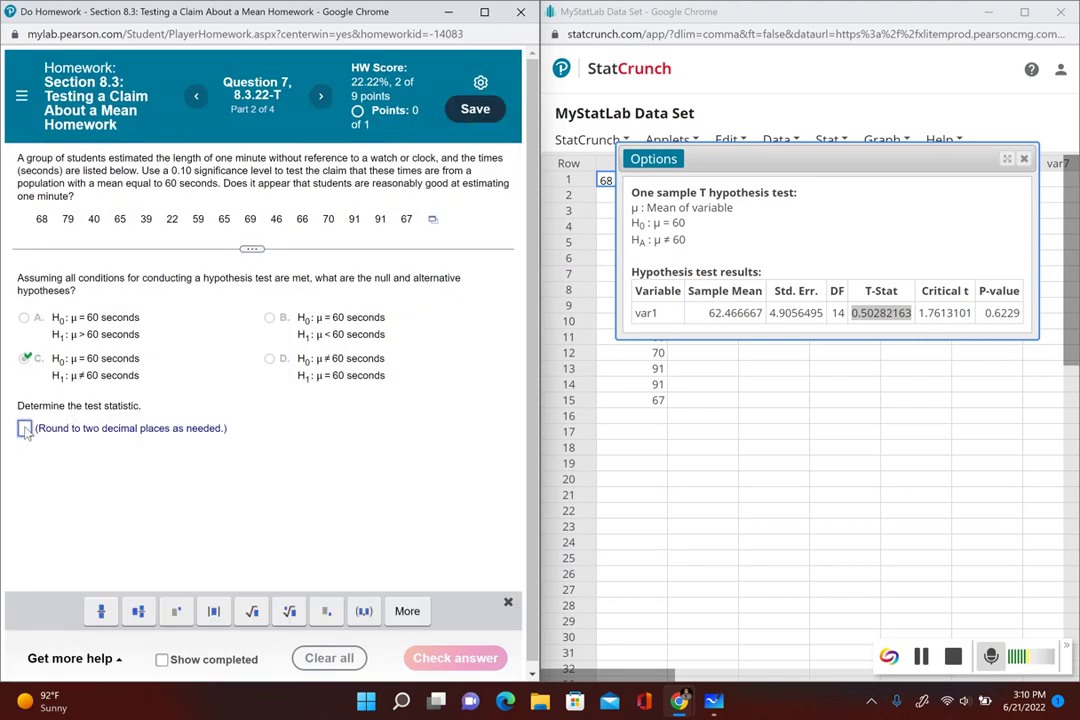
- Answer the test statistic question with 0.50, submit it and dismiss the feedback
type("0.50")
key("Return")
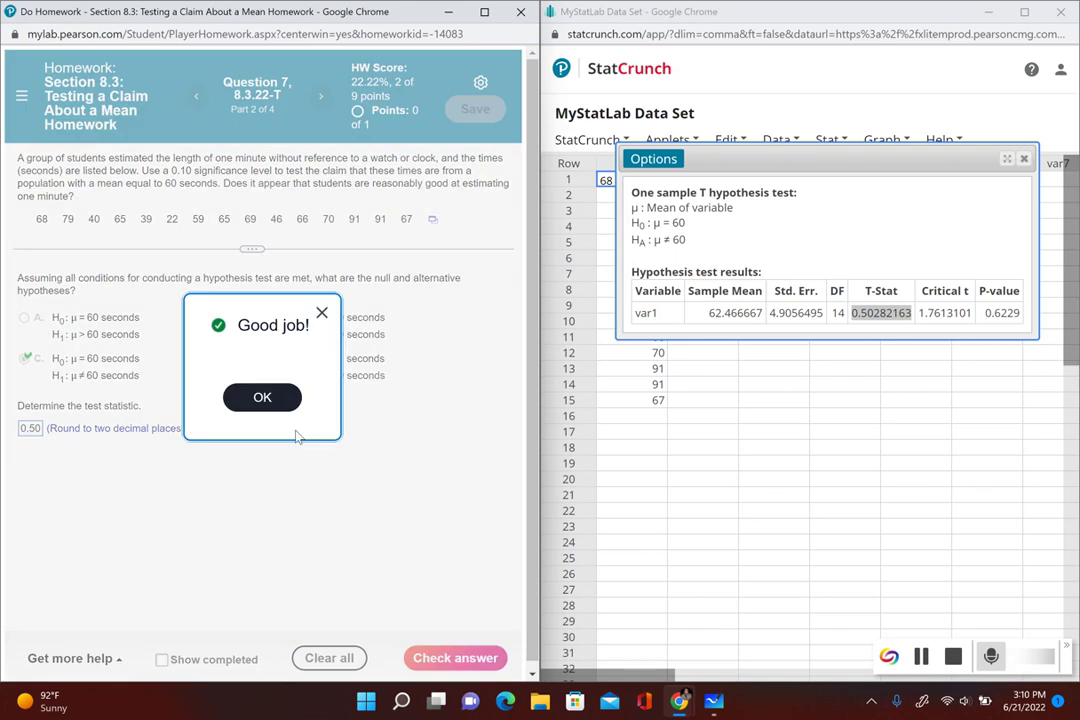
left_click(265, 397)
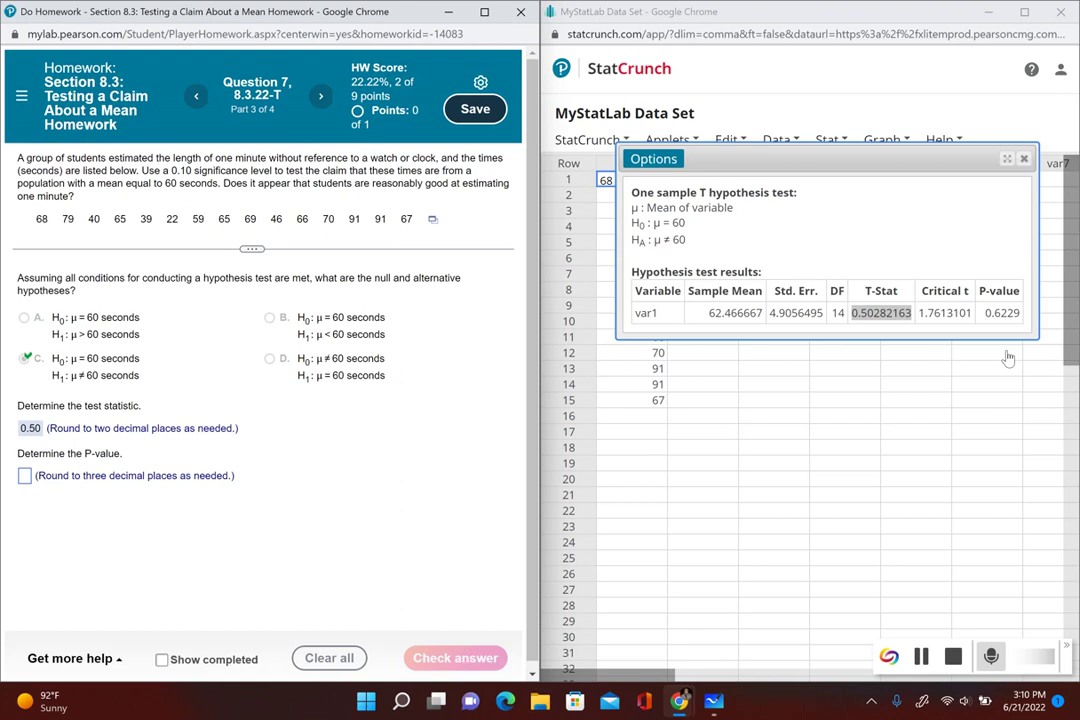
- Answer the P-value question with 0.623, submit it and dismiss the feedback
mouse_move(714, 704)
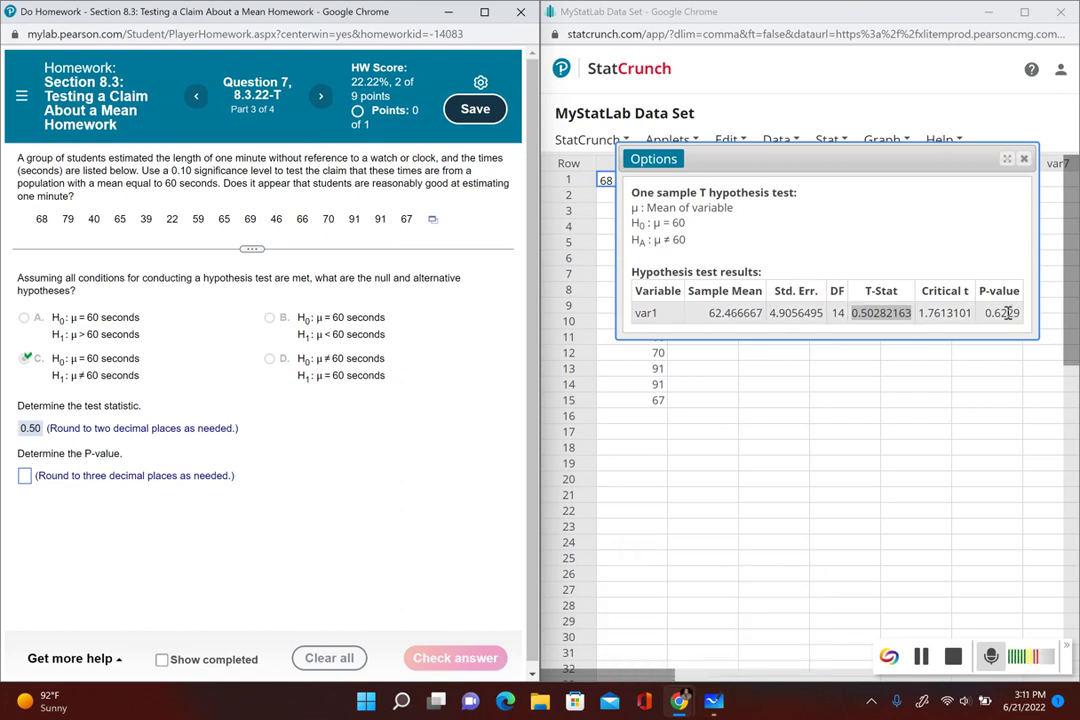
left_click(24, 476)
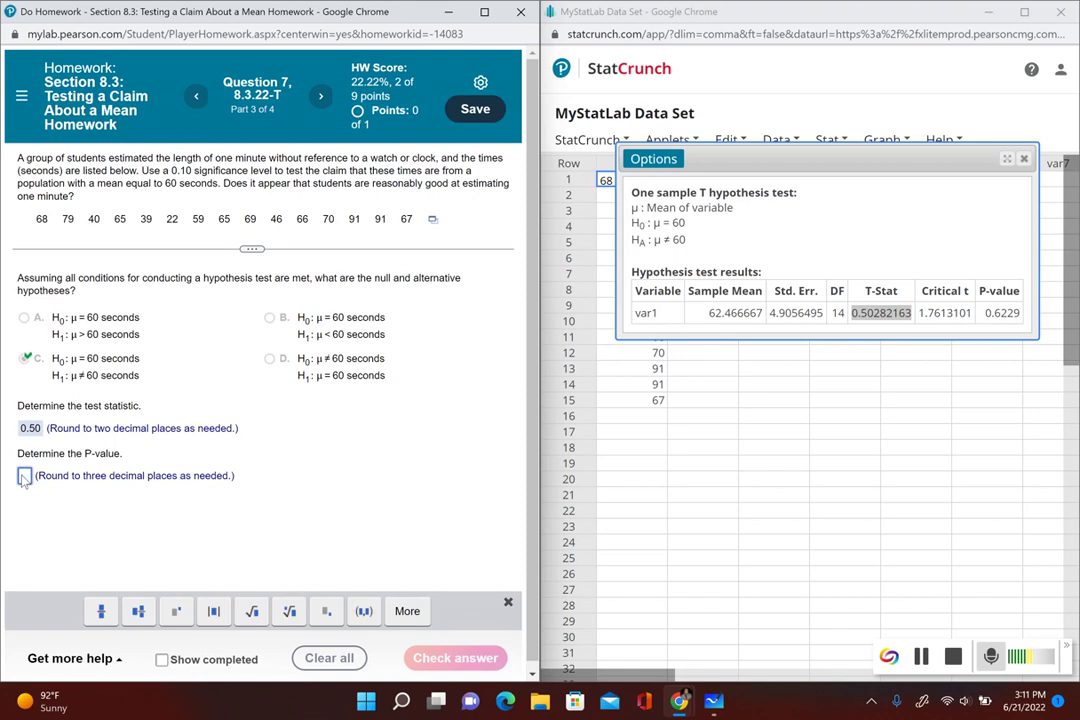
type("0.623")
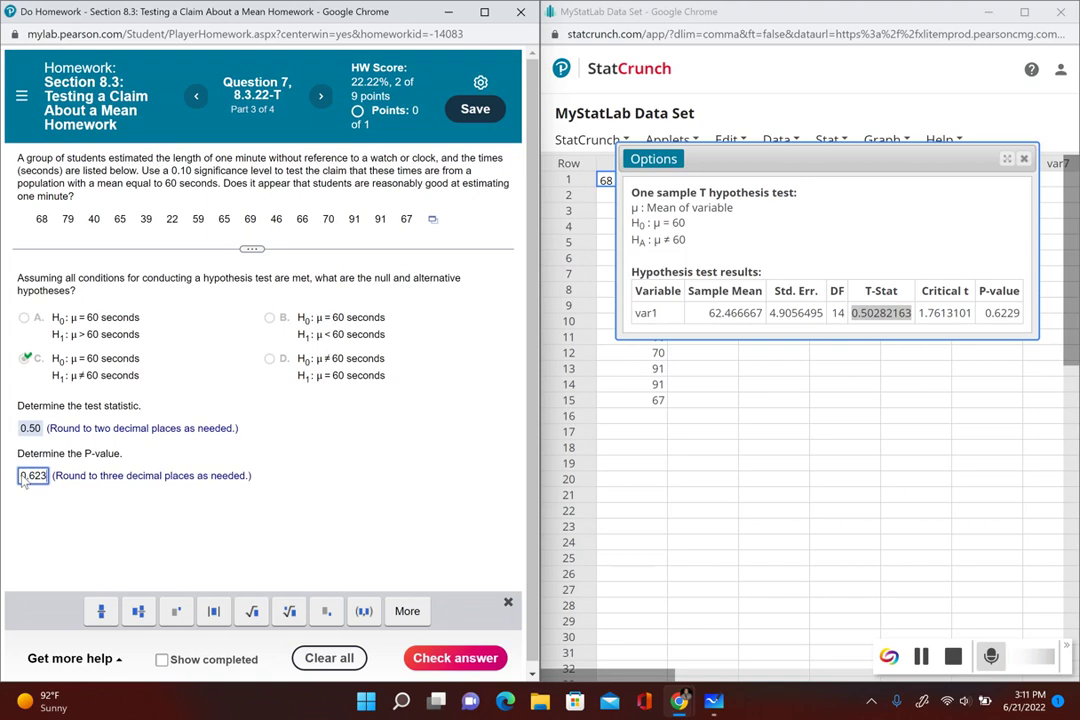
key("Return")
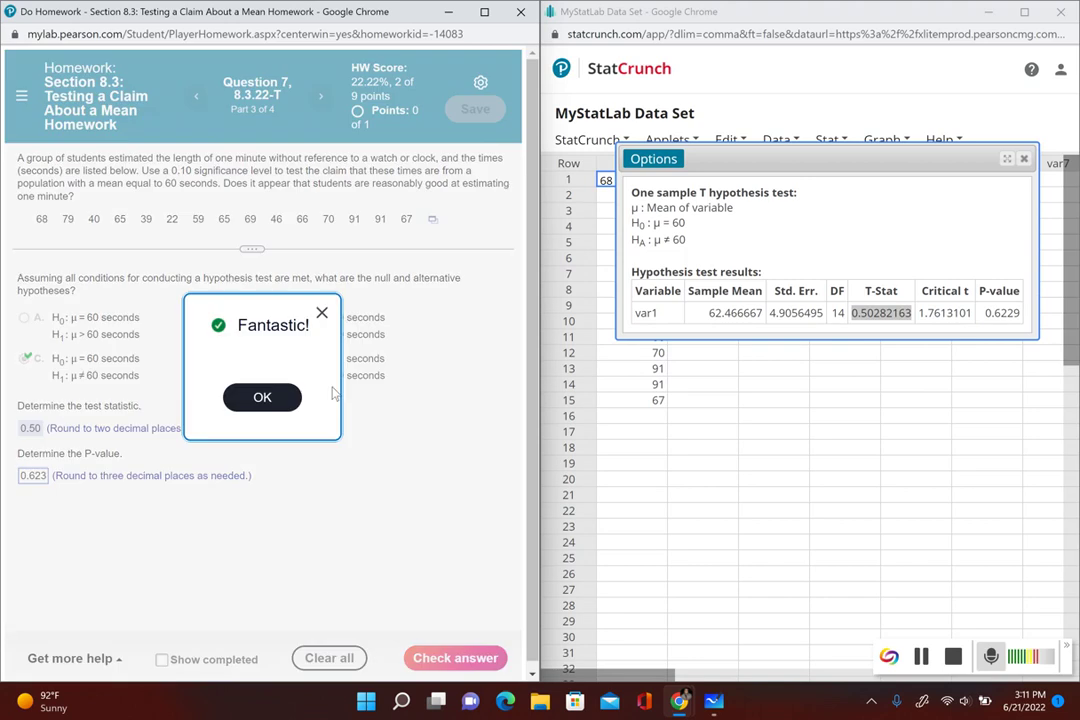
left_click(288, 398)
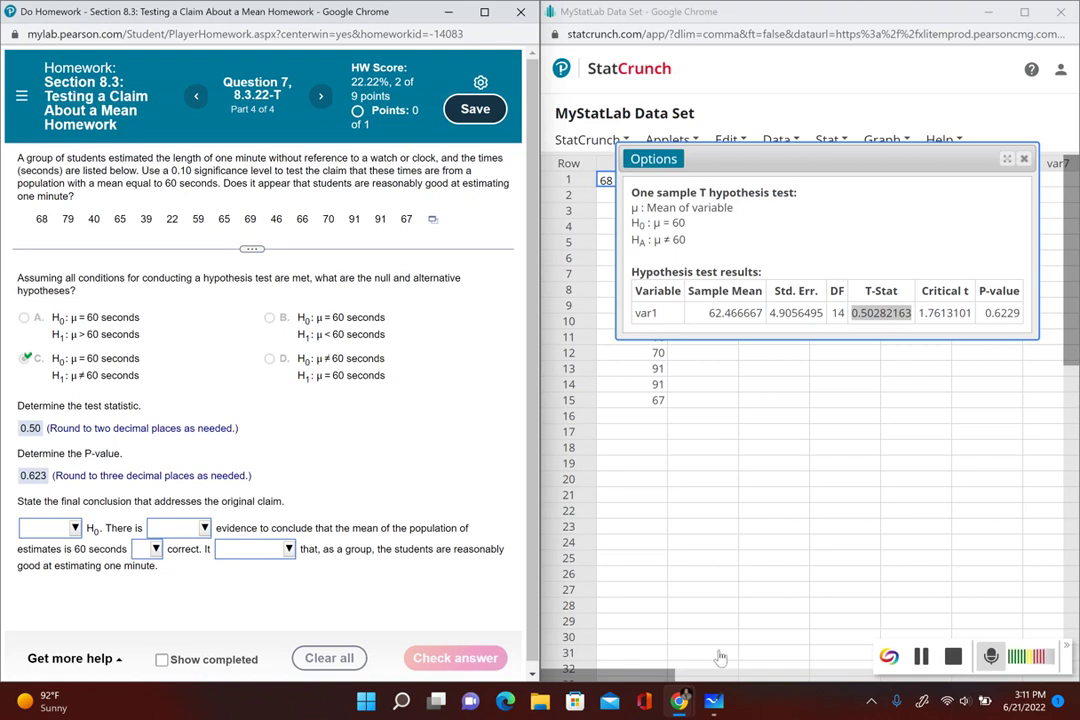
- Switch to Microsoft Whiteboard and mark the test statistic on the curve's baseline with a black tick labelled "t=0.50"
mouse_move(714, 701)
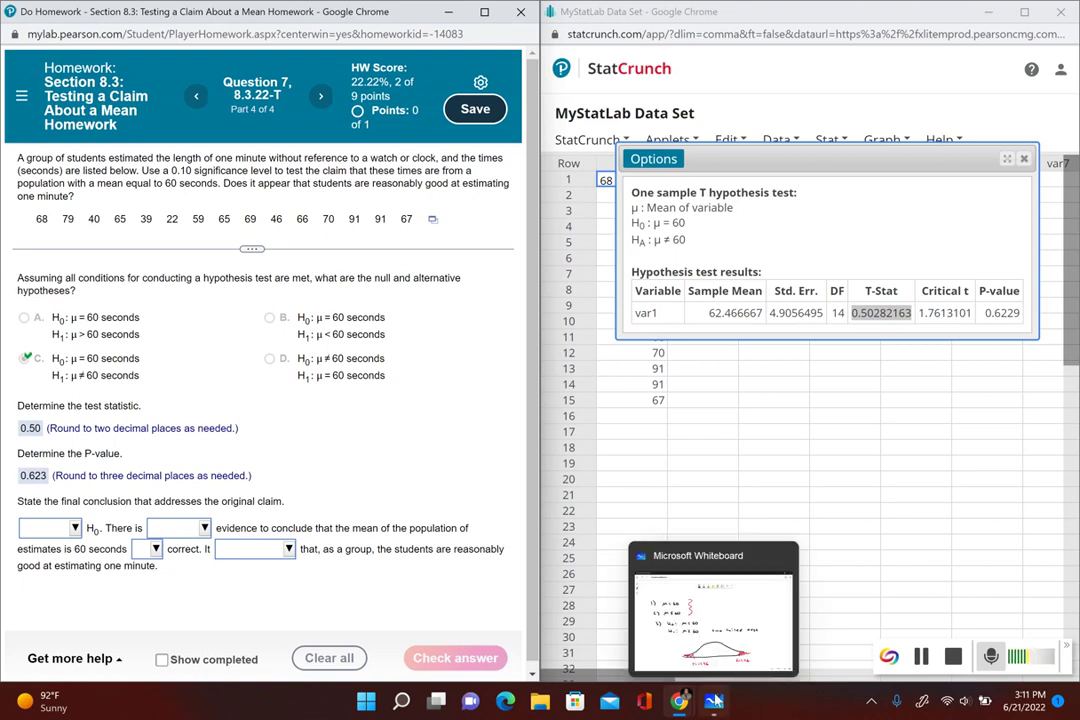
left_click(714, 701)
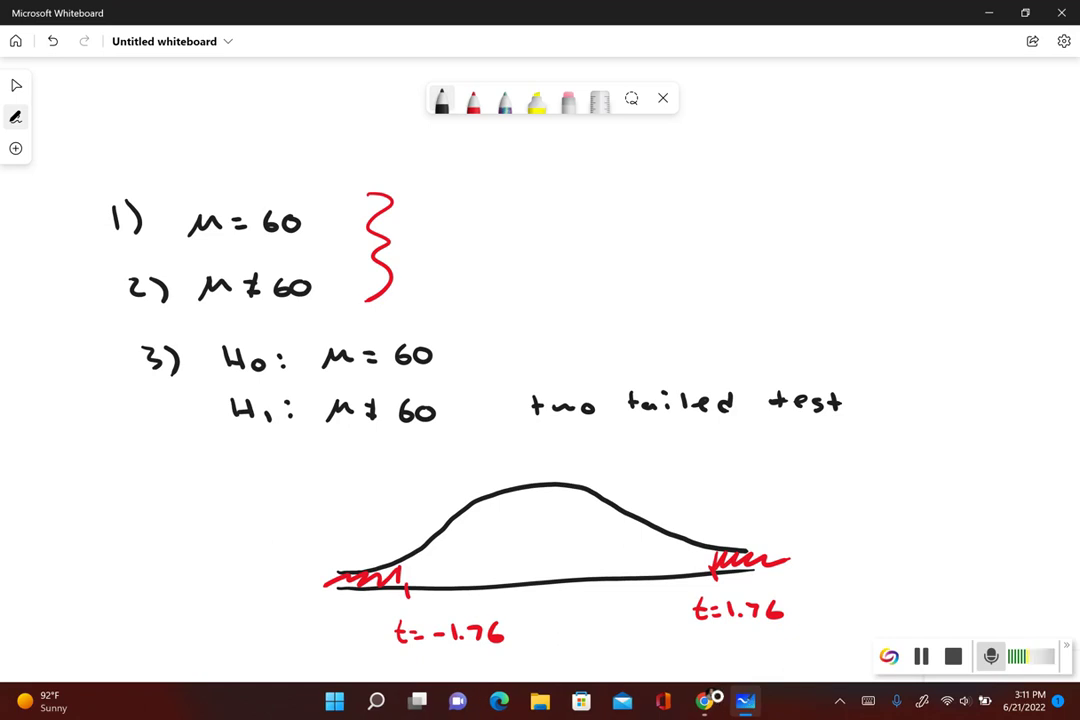
mouse_move(587, 574)
left_mouse_down()
mouse_move(577, 621)
mouse_move(583, 609)
left_mouse_up()
left_click_drag(585, 611, 596, 611)
left_click_drag(585, 616, 645, 614)
left_click(617, 619)
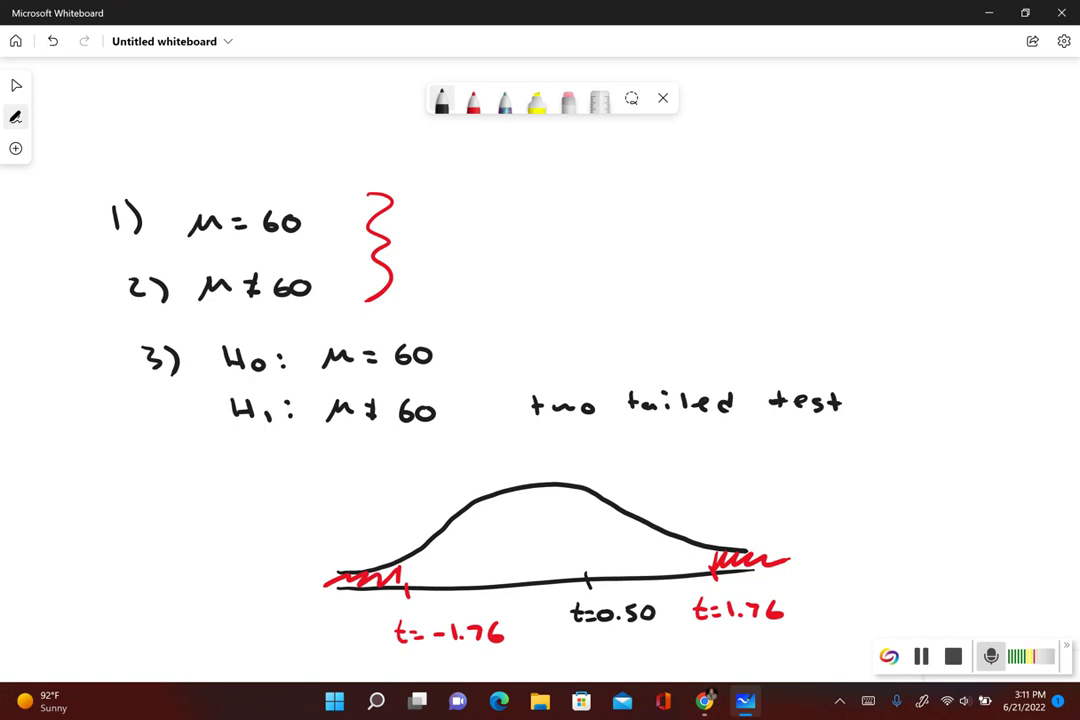
- Handwrite the conclusion "fail to reject H₀" in black below the curve
scroll(918, 492, "down", 2)
scroll(878, 554, "down", 4)
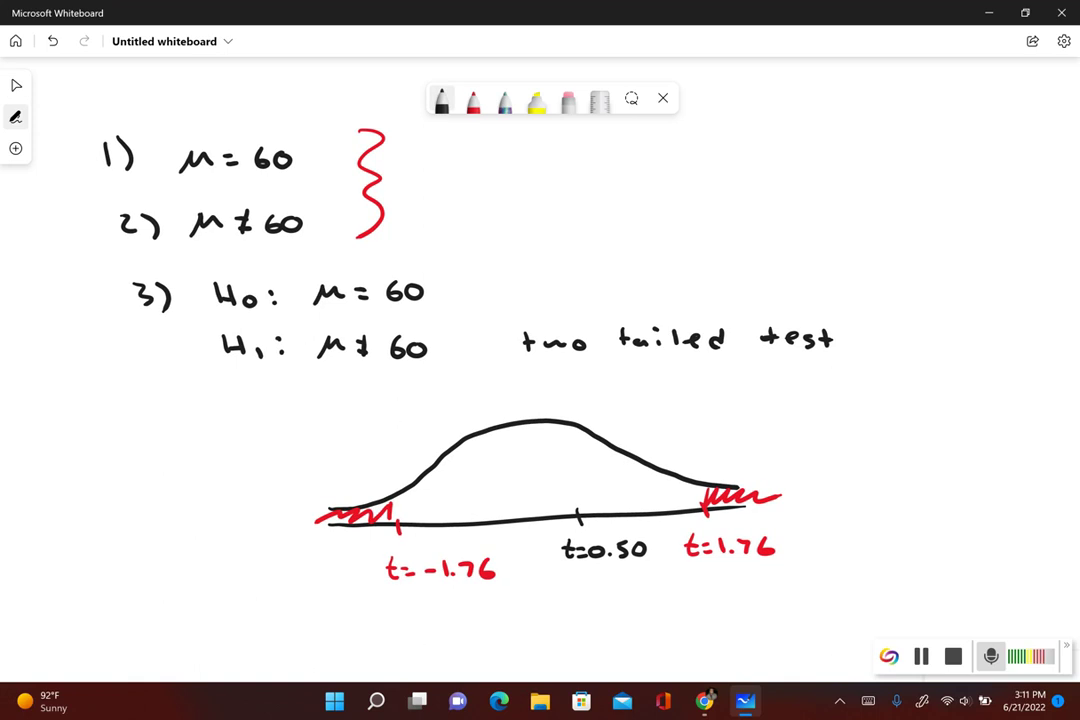
left_click_drag(204, 628, 206, 642)
mouse_move(214, 630)
left_mouse_down()
mouse_move(214, 642)
mouse_move(272, 642)
left_mouse_up()
left_click_drag(262, 630, 346, 632)
mouse_move(352, 637)
left_mouse_down()
mouse_move(372, 650)
mouse_move(403, 640)
left_mouse_up()
mouse_move(418, 632)
left_mouse_down()
mouse_move(410, 641)
mouse_move(433, 642)
left_mouse_up()
left_click_drag(422, 632, 509, 642)
left_click_drag(493, 633, 521, 631)
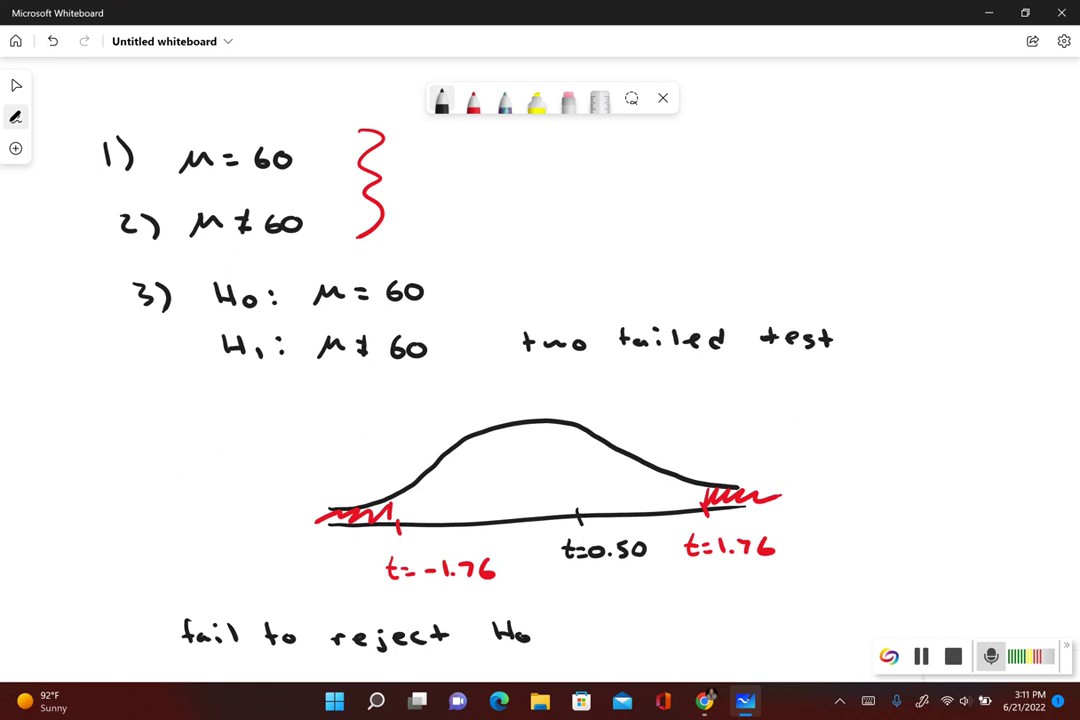
- Write "P-value" and "α" side by side below the conclusion, with "0.10" under the α
scroll(540, 380, "left", 1)
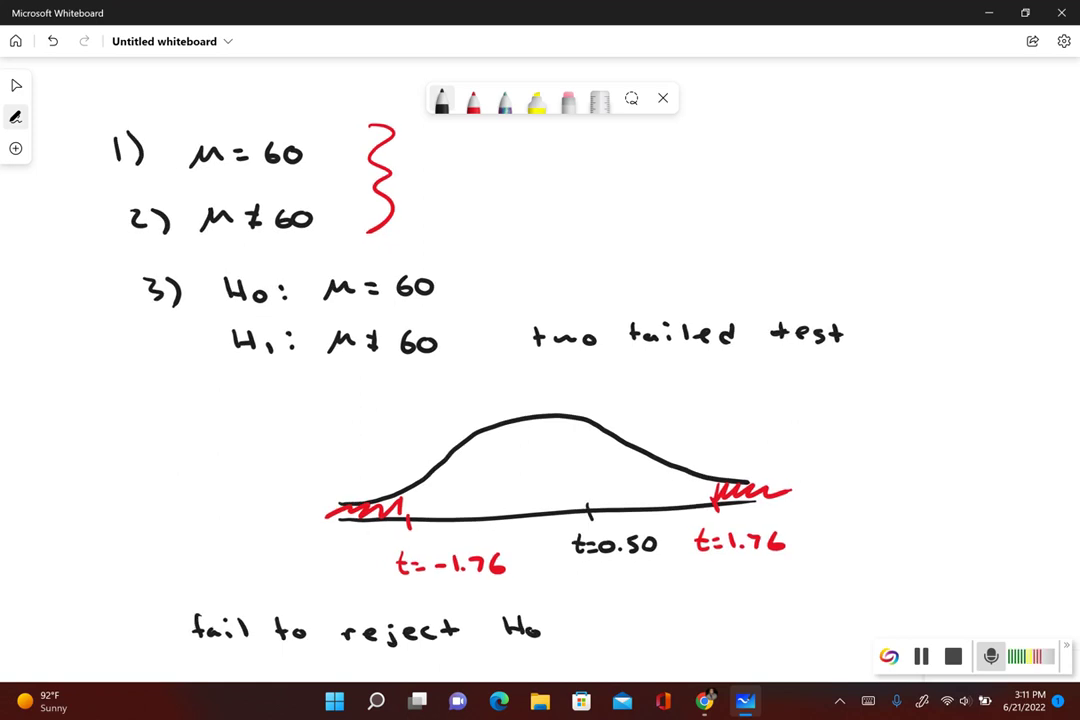
scroll(540, 380, "down", 3)
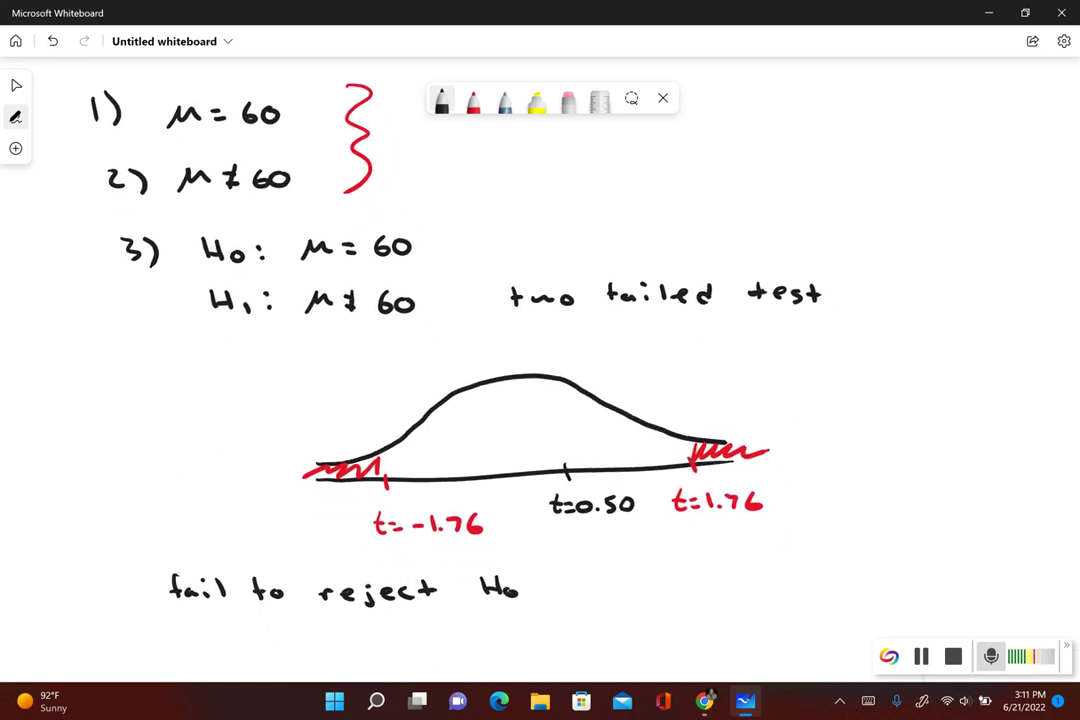
scroll(540, 380, "down", 4)
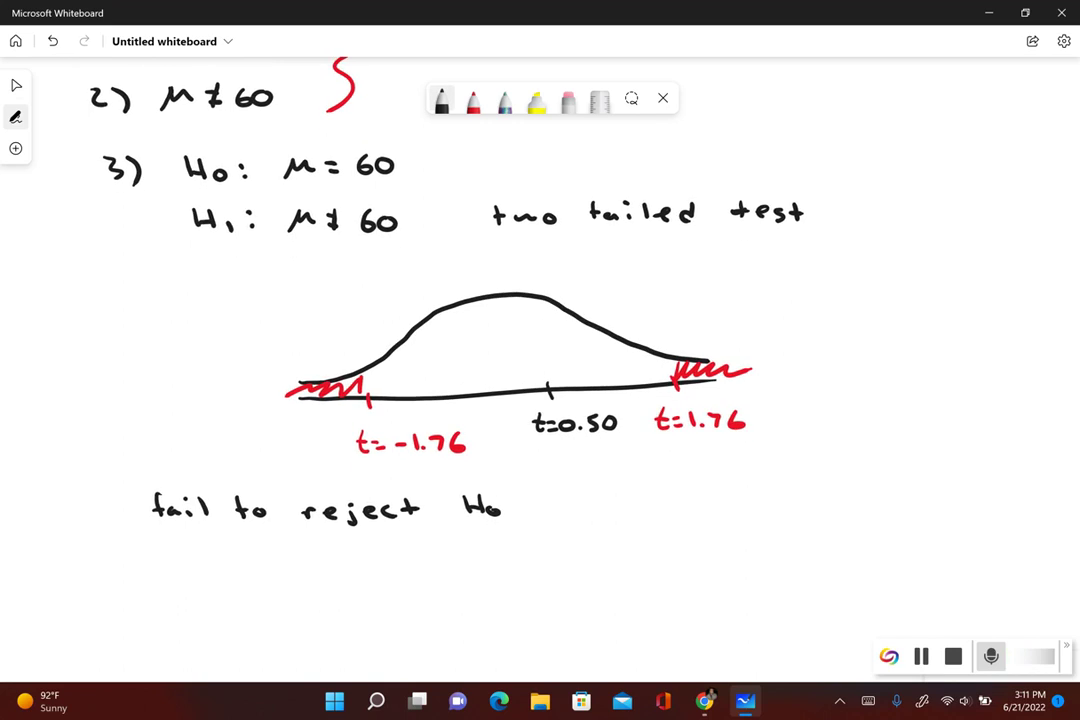
scroll(540, 380, "down", 1)
mouse_move(168, 584)
left_mouse_down()
mouse_move(174, 601)
mouse_move(172, 592)
left_mouse_up()
mouse_move(187, 590)
left_mouse_down()
mouse_move(234, 585)
mouse_move(257, 596)
left_mouse_up()
left_click_drag(264, 577, 265, 596)
left_click_drag(271, 585, 324, 588)
mouse_move(480, 580)
left_mouse_down()
mouse_move(477, 590)
mouse_move(495, 597)
mouse_move(477, 626)
mouse_move(508, 640)
left_mouse_up()
left_click(497, 638)
left_click_drag(527, 625, 526, 626)
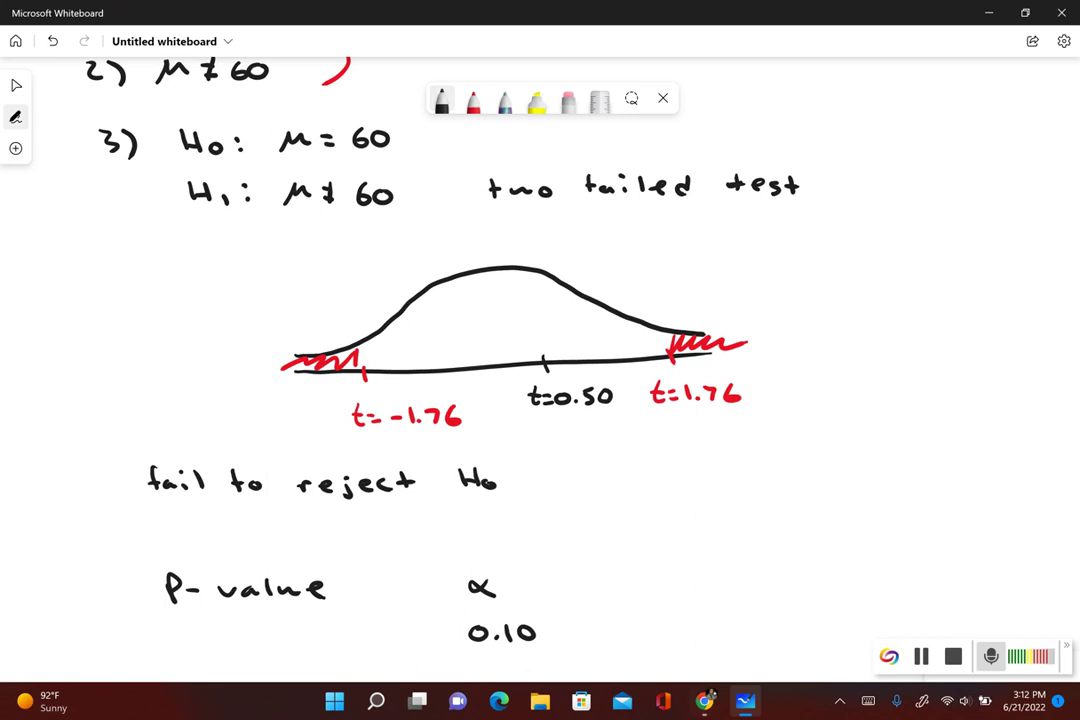
- Check the P-value in Chrome, then return to the whiteboard and write "0.623" under "P-value"
mouse_move(705, 700)
left_click(885, 620)
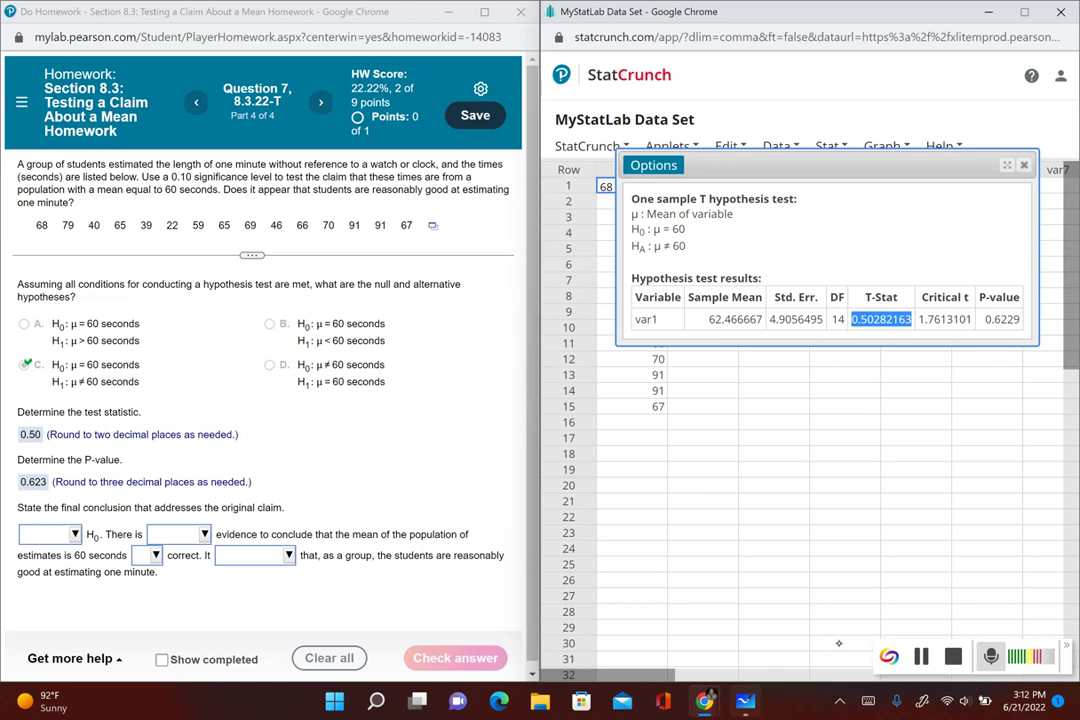
key("alt+Tab")
left_click_drag(221, 634, 256, 650)
mouse_move(268, 637)
left_mouse_down()
mouse_move(286, 652)
mouse_move(302, 645)
mouse_move(298, 664)
mouse_move(301, 654)
left_mouse_up()
left_click(567, 100)
left_click(441, 100)
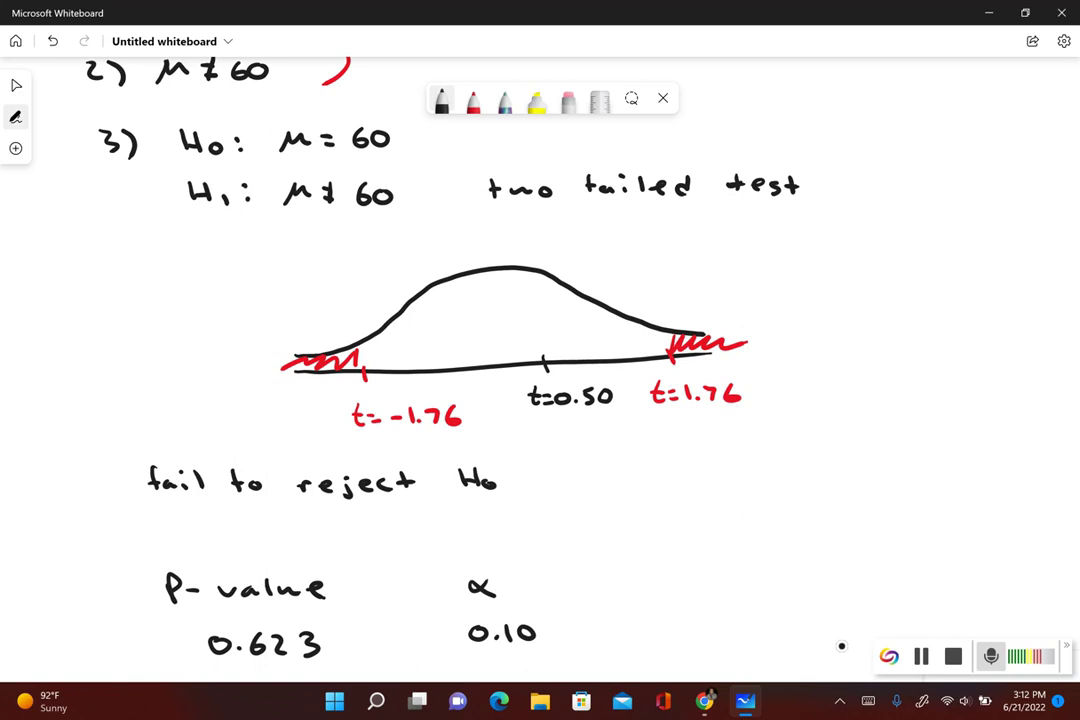
- Write ">" between P-value and α and between 0.623 and 0.10, and circle "fail to reject H₀"
left_click_drag(372, 629, 374, 654)
left_click_drag(376, 570, 378, 597)
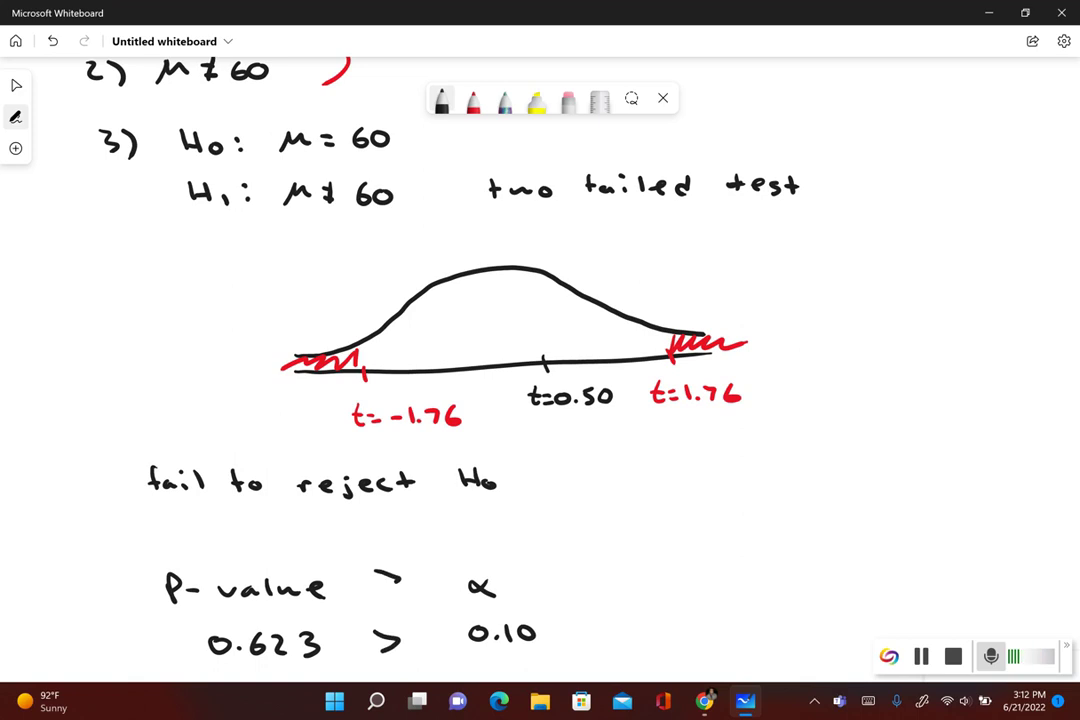
mouse_move(248, 442)
left_mouse_down()
mouse_move(222, 441)
mouse_move(105, 500)
mouse_move(327, 446)
mouse_move(236, 443)
left_mouse_up()
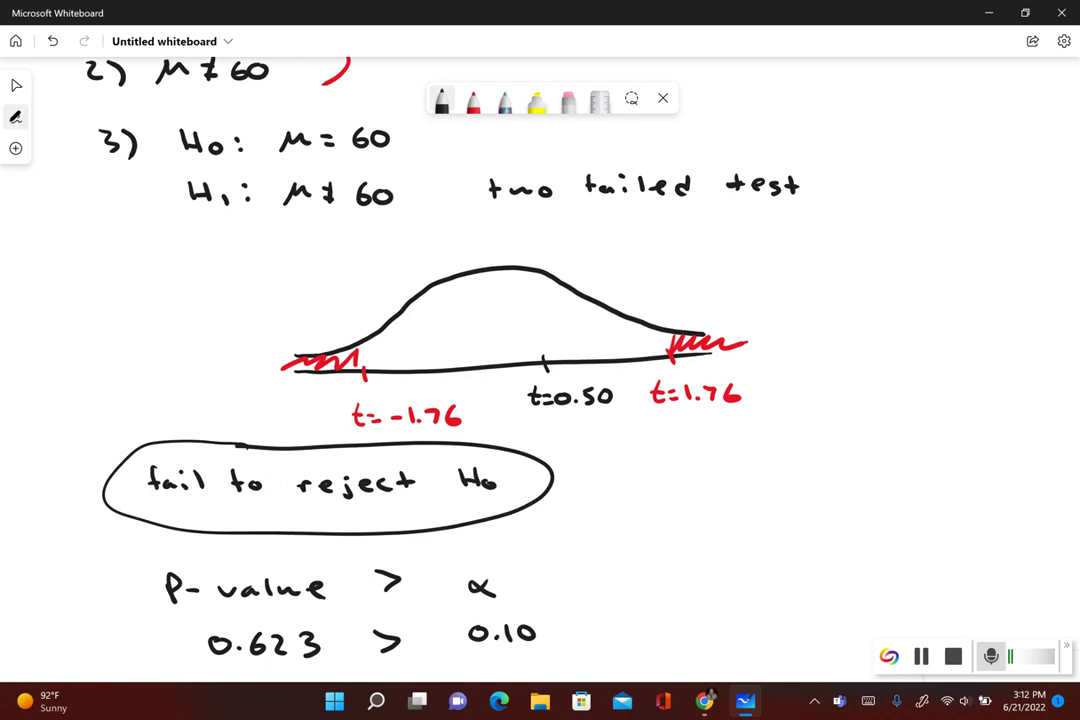
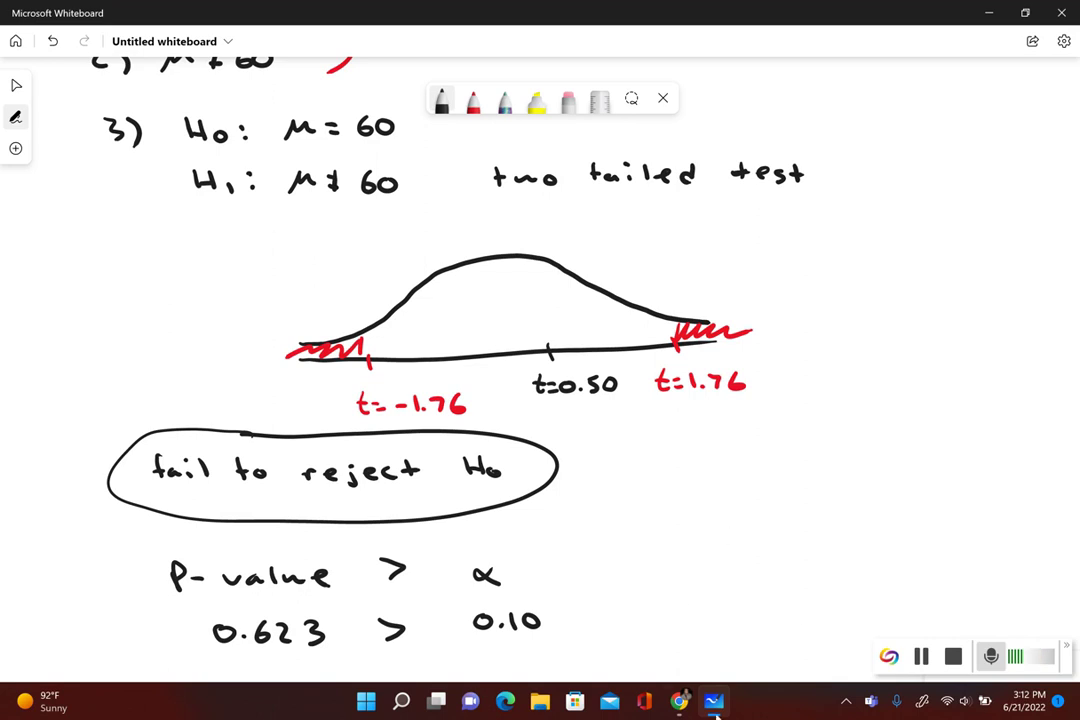
- Return to Chrome, maximize the MyLab homework window, and set the conclusion's first two blanks to "Fail to reject" and "not sufficient"
mouse_move(680, 700)
left_click(800, 645)
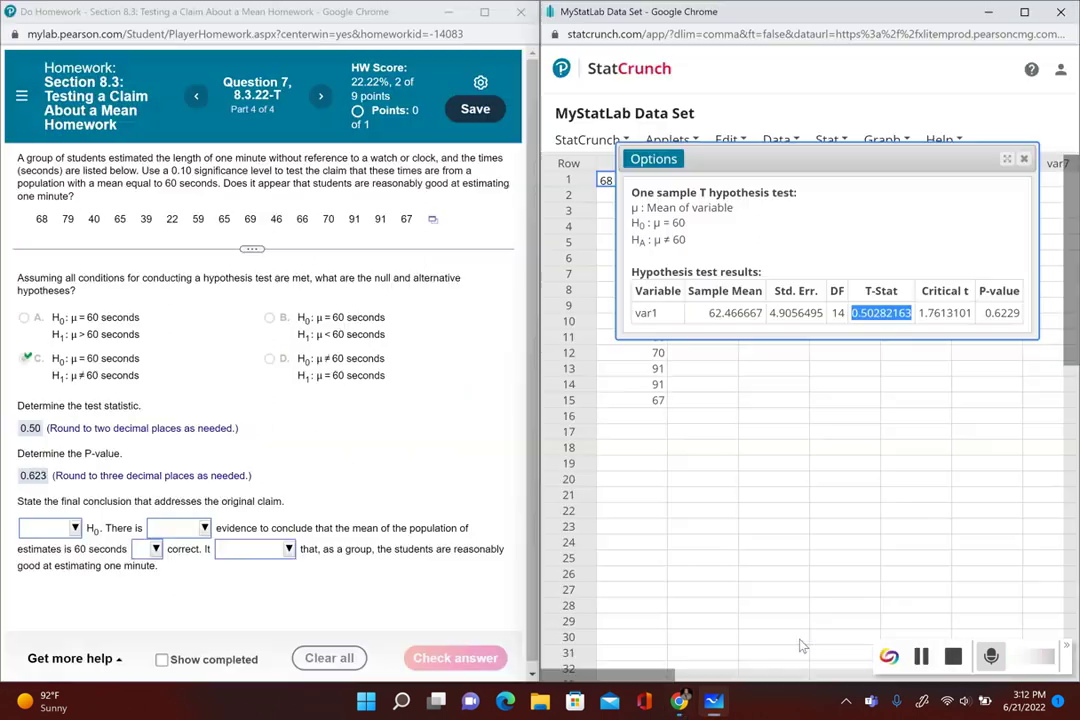
left_click(483, 12)
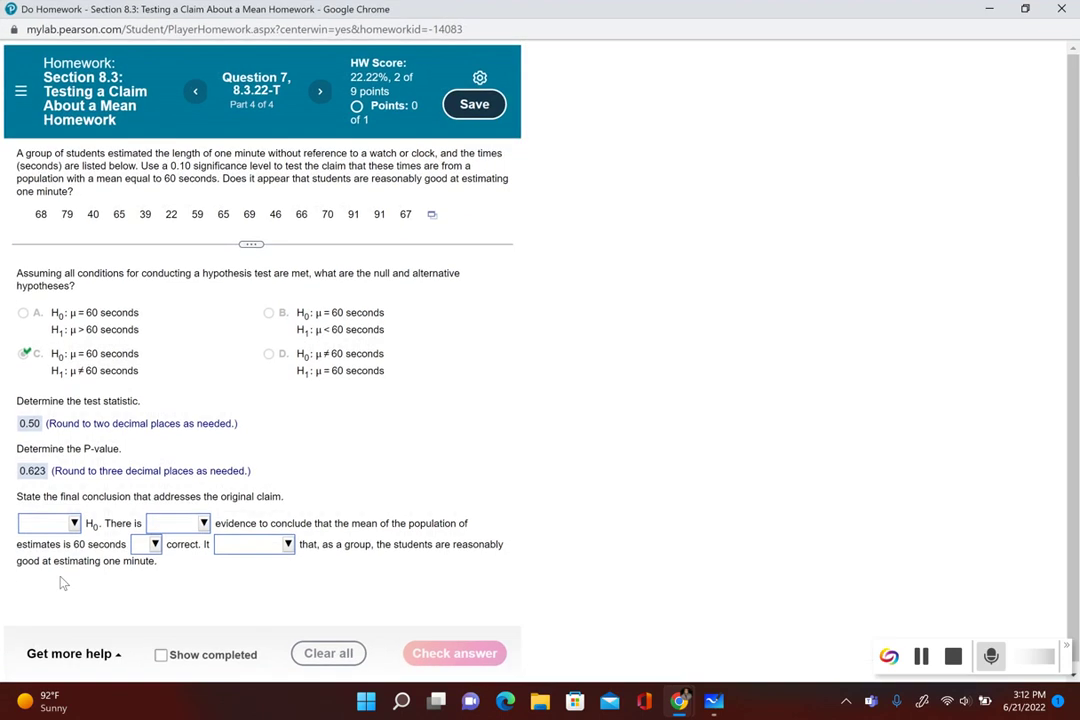
left_click(76, 472)
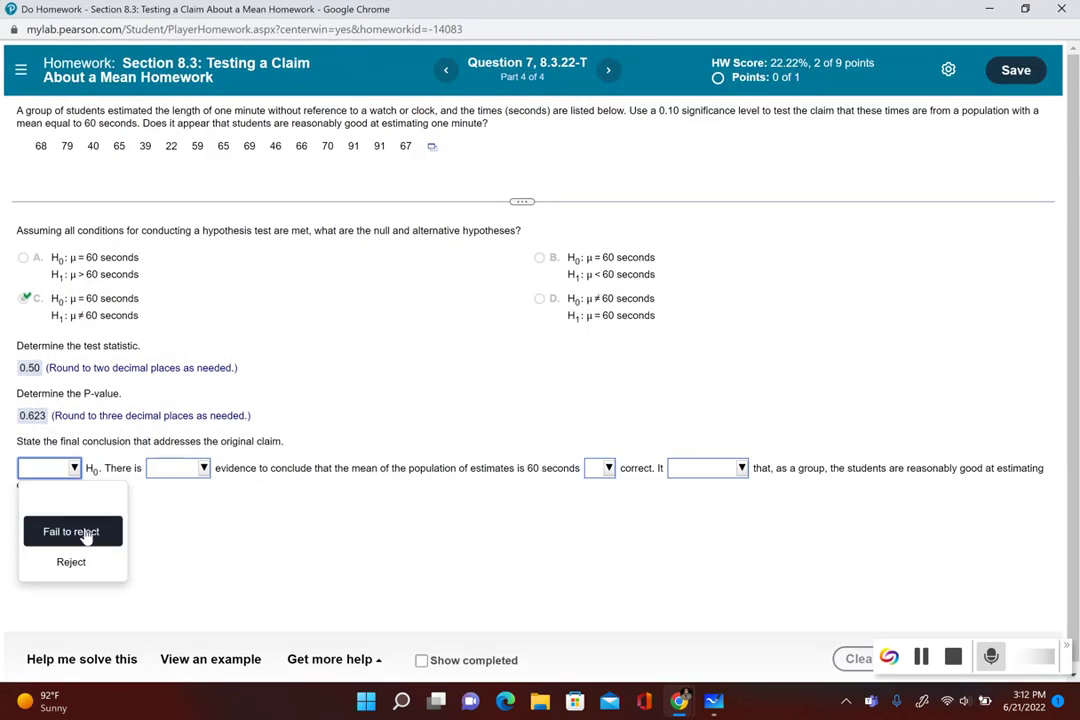
left_click(66, 531)
left_click(204, 468)
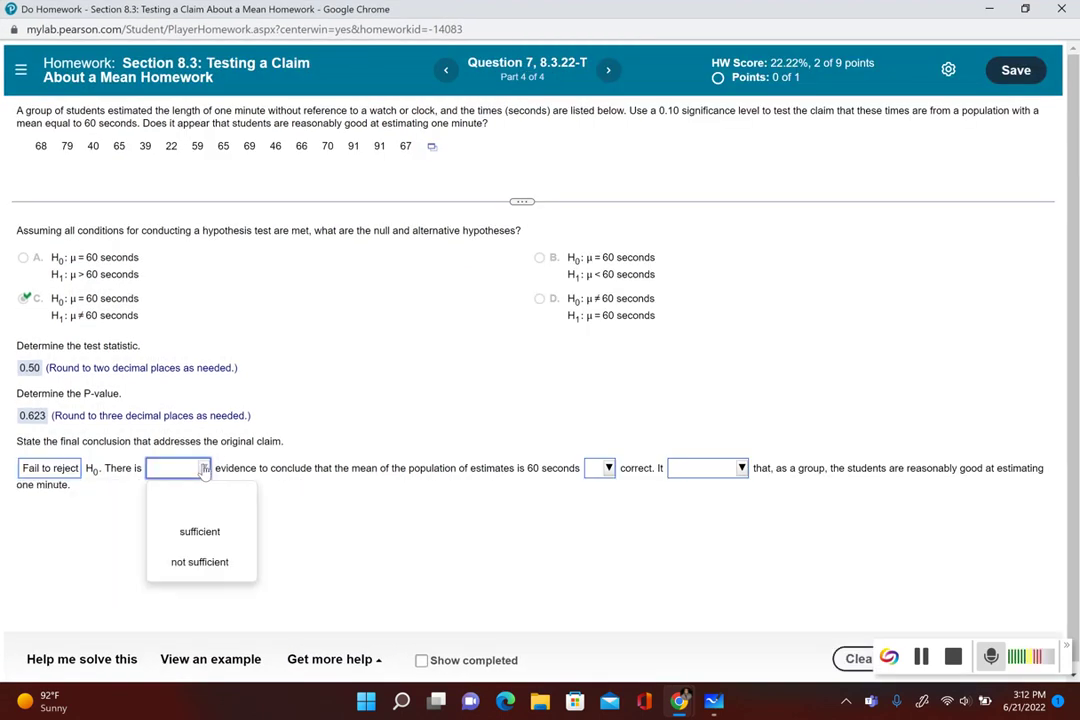
left_click(208, 562)
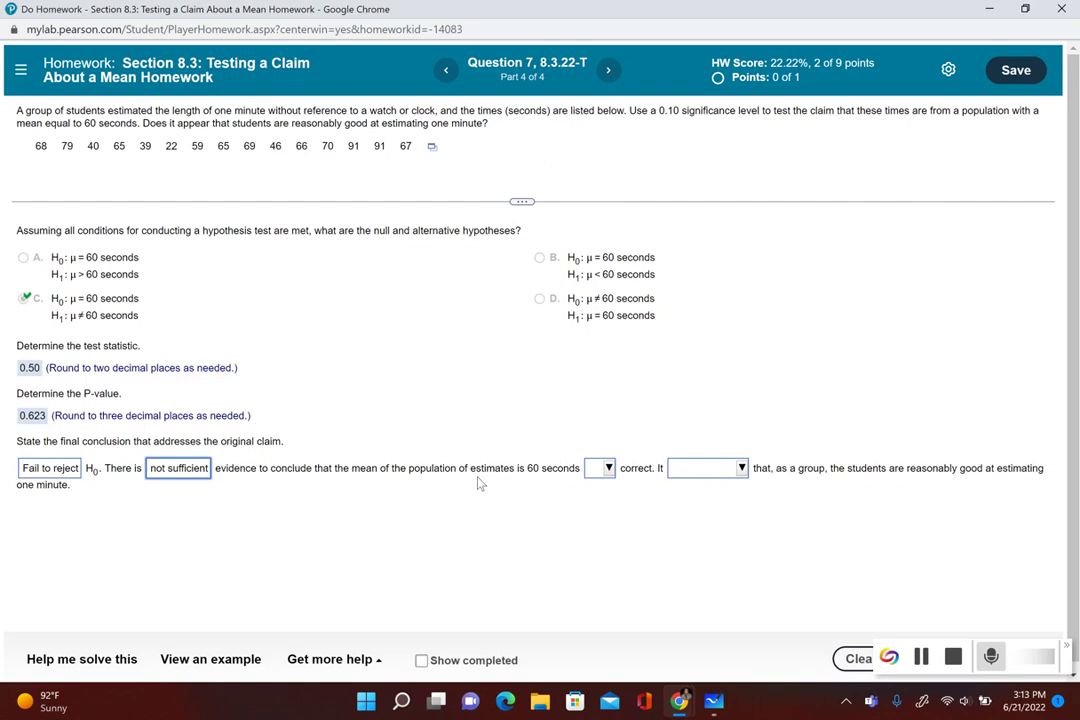
- Complete the conclusion's last two blanks with "is not" and "appears", and submit the answer
left_click(608, 471)
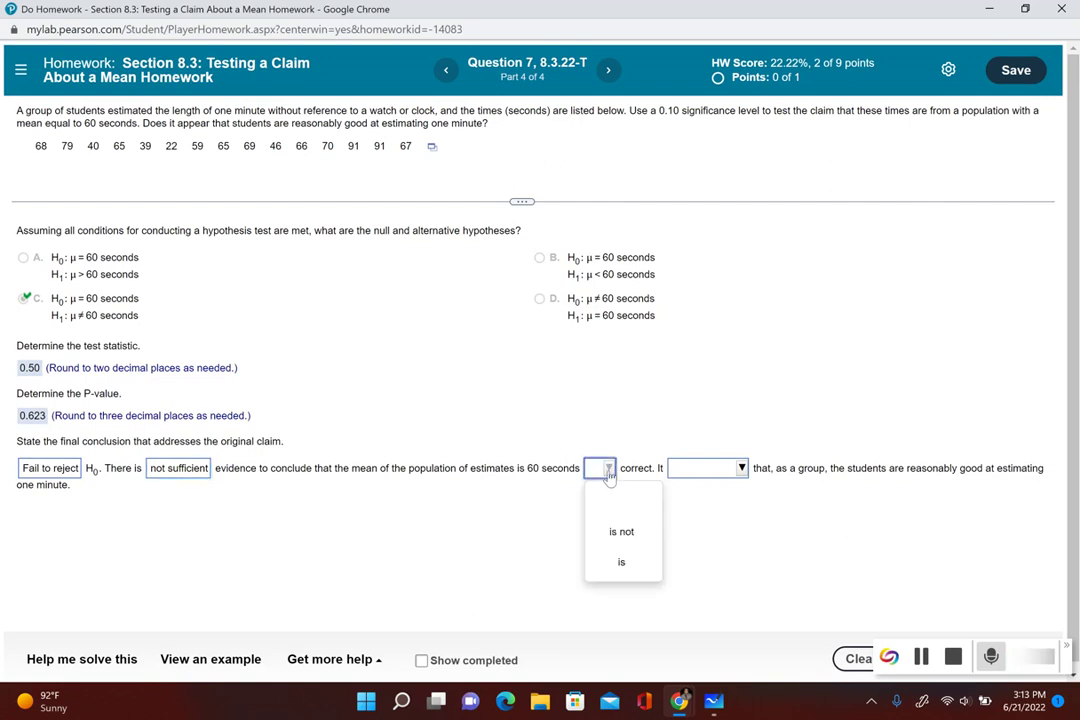
left_click(620, 532)
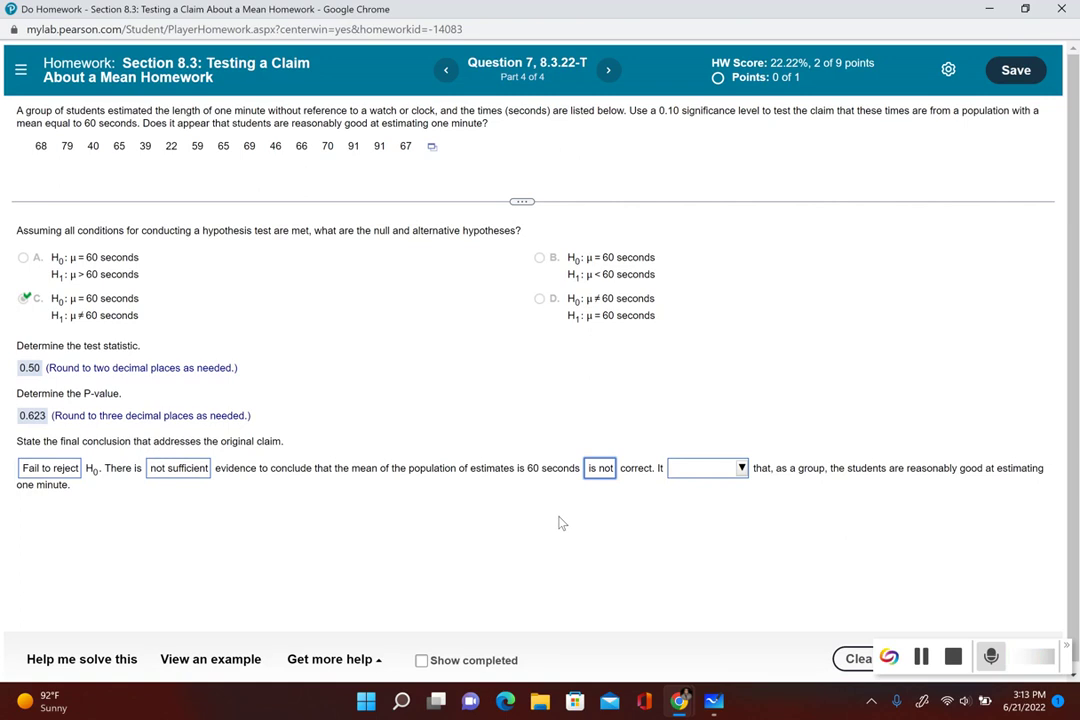
left_click(741, 470)
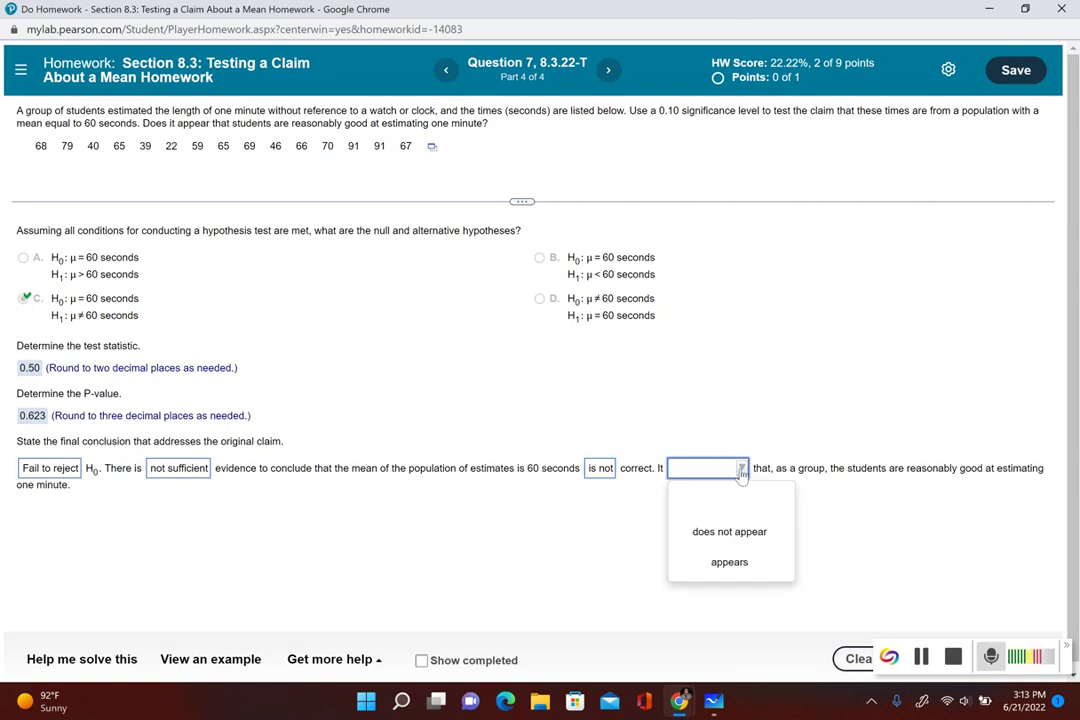
left_click(730, 563)
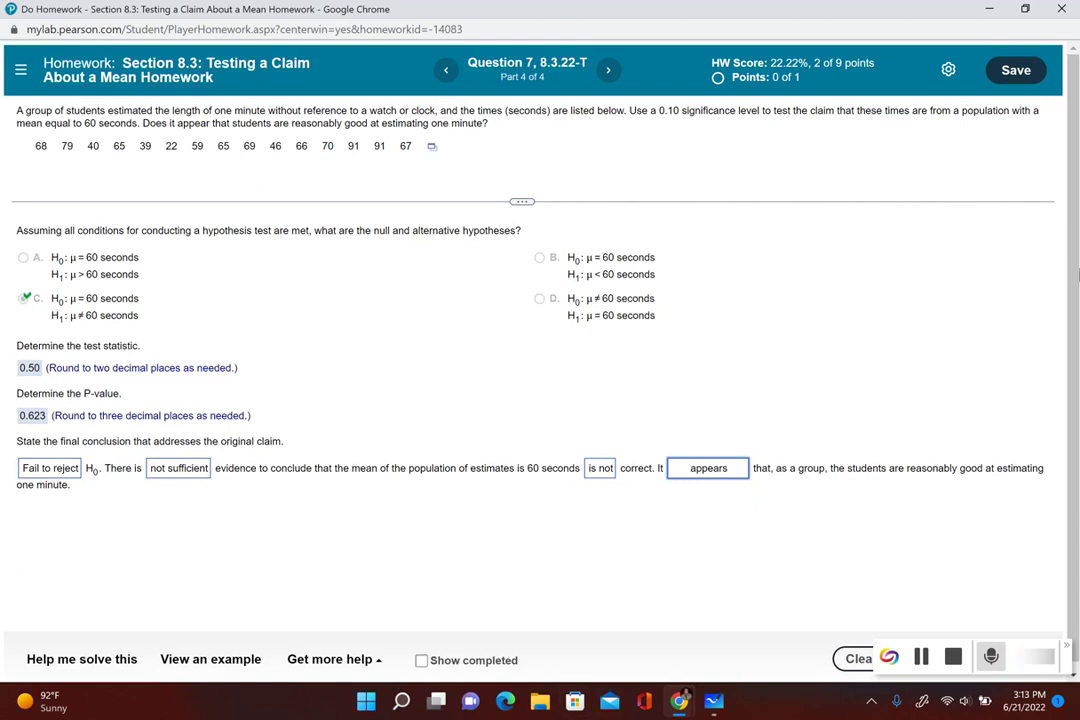
left_click_drag(974, 647, 940, 613)
left_click(960, 658)
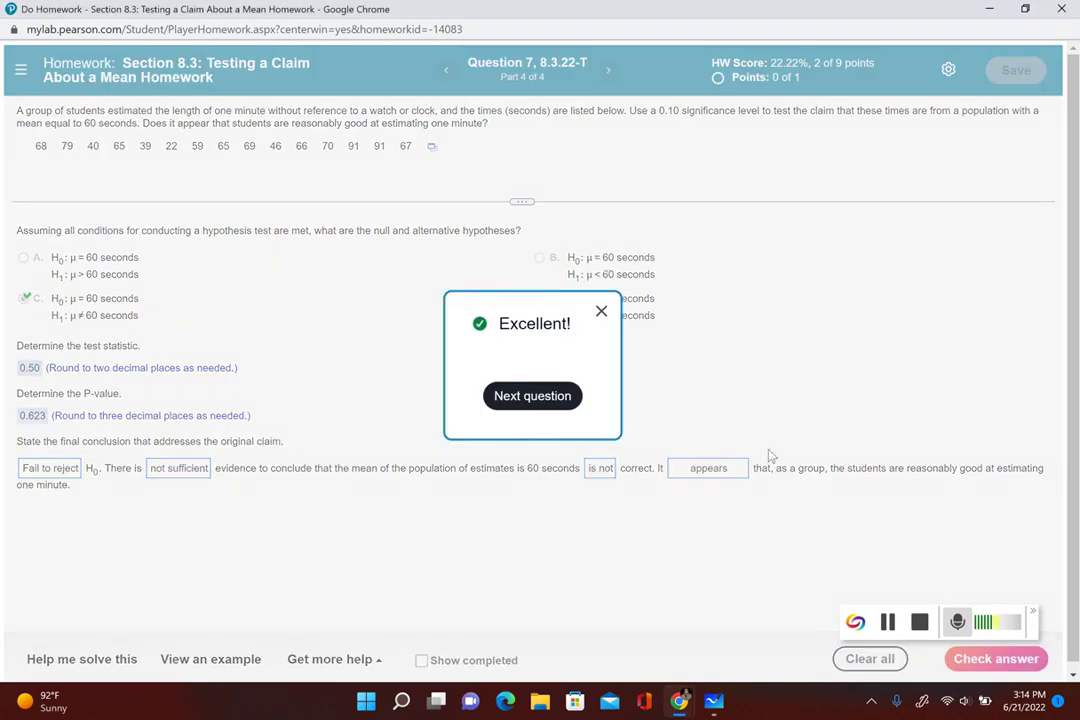